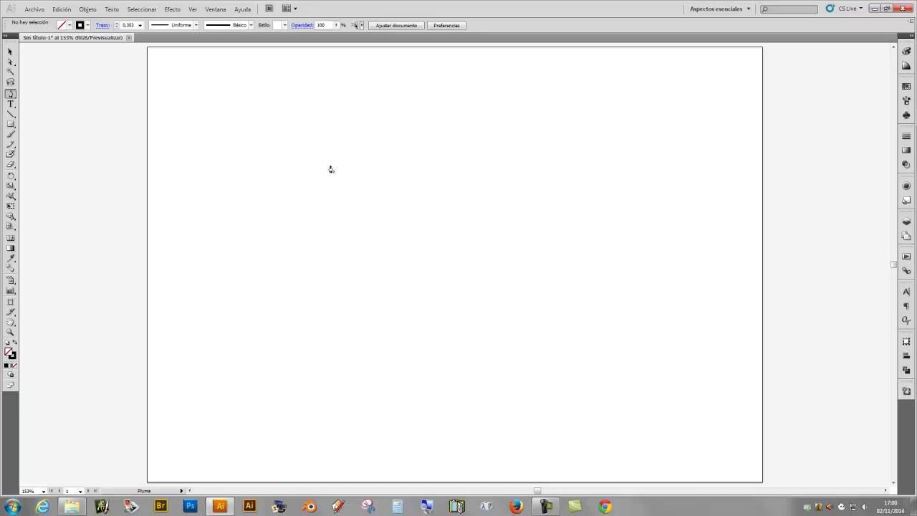
pyautogui.click(192, 9)
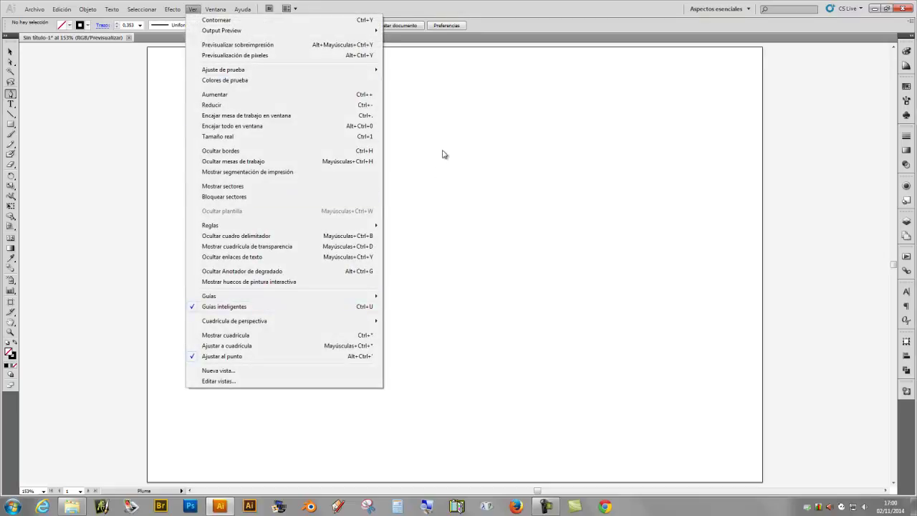
pyautogui.click(504, 16)
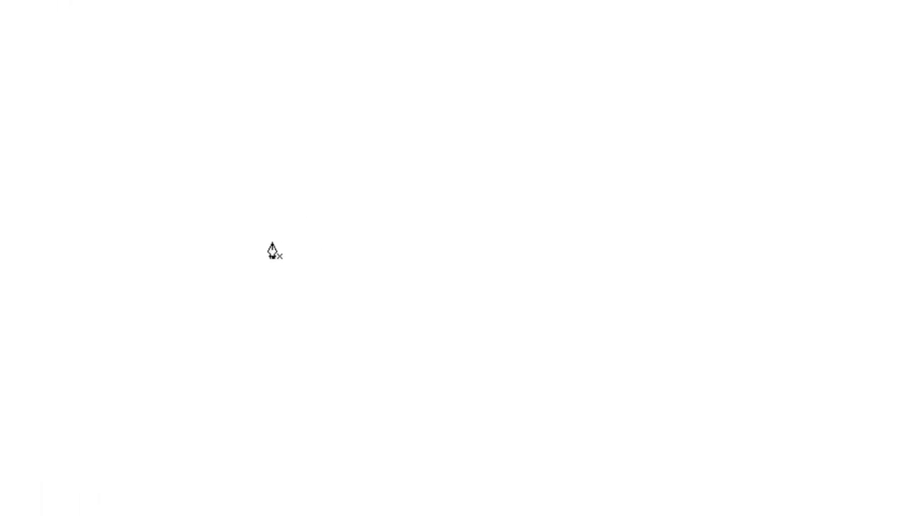
# Draw a closed horizontal lens-shaped path about 76 mm wide and 10 mm high with the Pen tool.
pyautogui.click(325, 248)
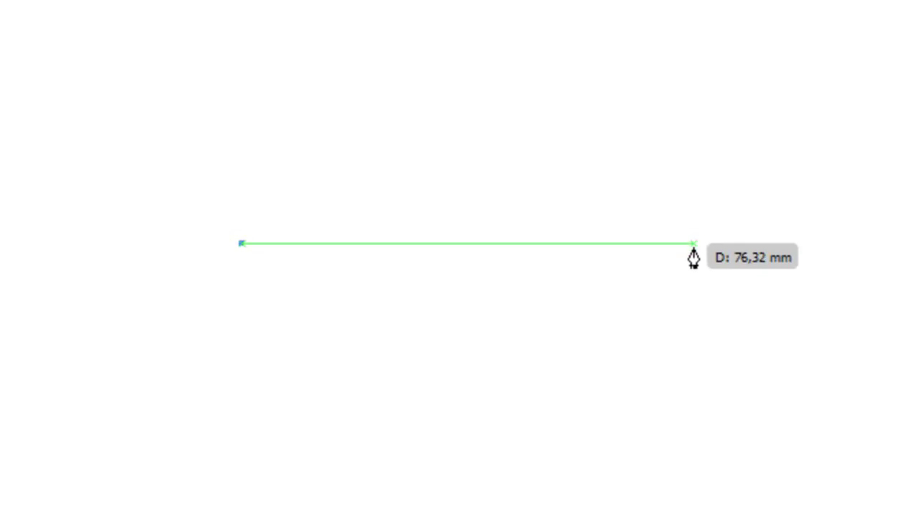
pyautogui.moveTo(693, 243); pyautogui.dragTo(916, 180)
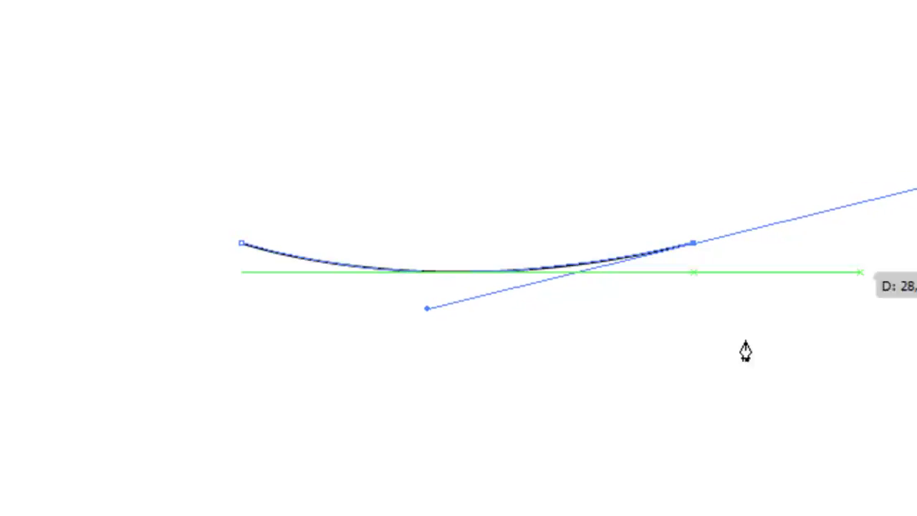
pyautogui.click(692, 244)
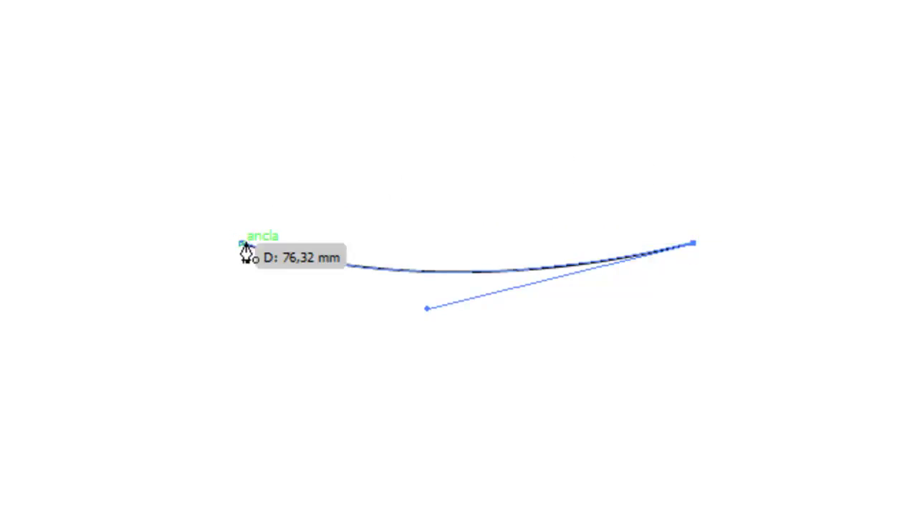
pyautogui.moveTo(243, 245); pyautogui.dragTo(29, 306)
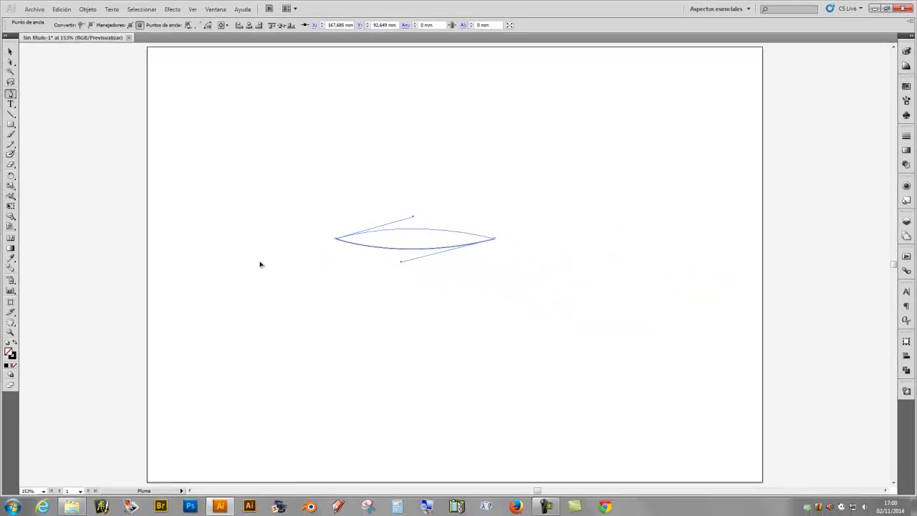
pyautogui.moveTo(258, 265); pyautogui.dragTo(258, 263)
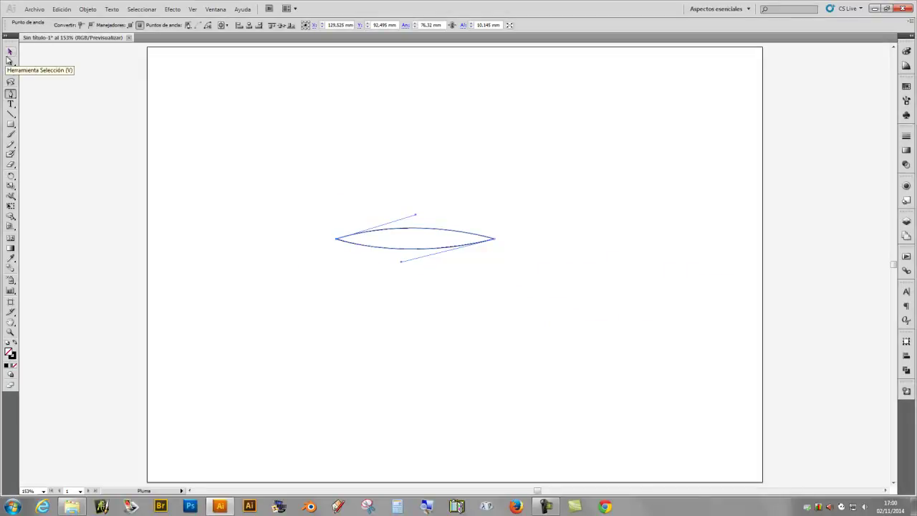
pyautogui.click(10, 52)
pyautogui.click(469, 293)
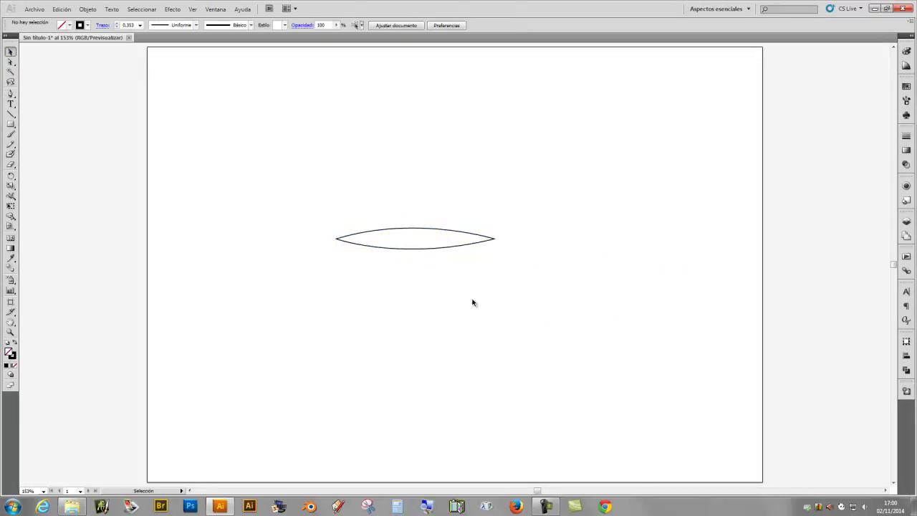
# Give the lens shape a black fill and no stroke.
pyautogui.click(456, 246)
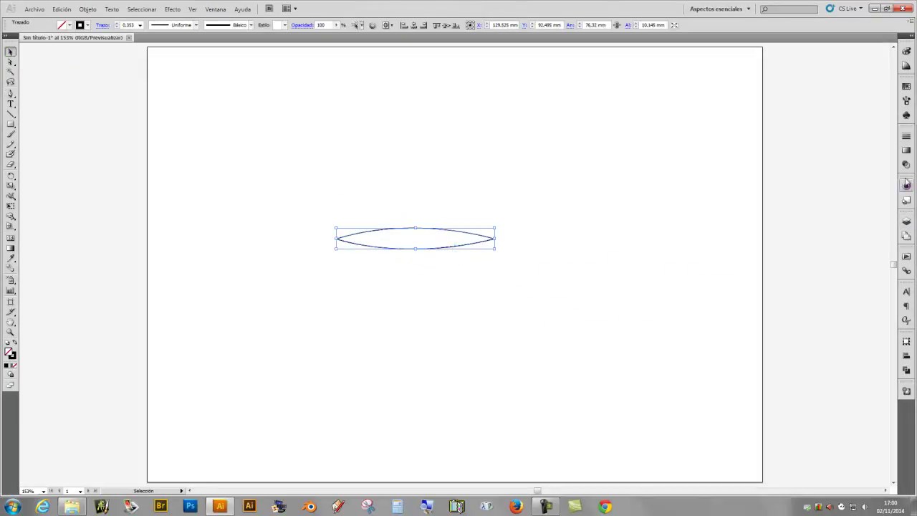
pyautogui.click(906, 87)
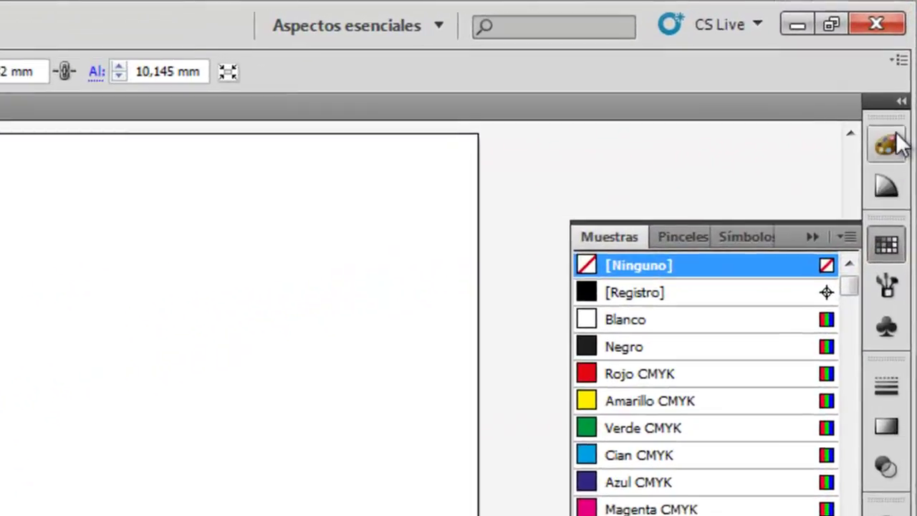
pyautogui.click(897, 140)
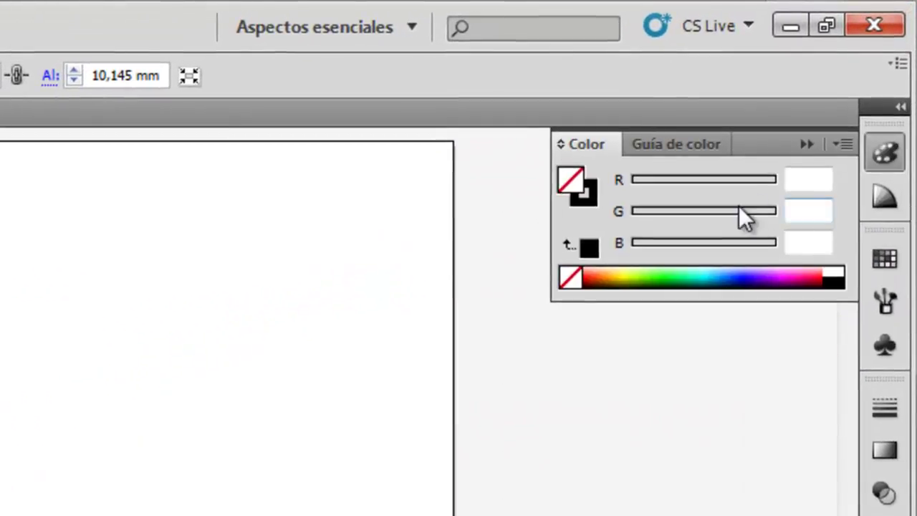
pyautogui.click(588, 248)
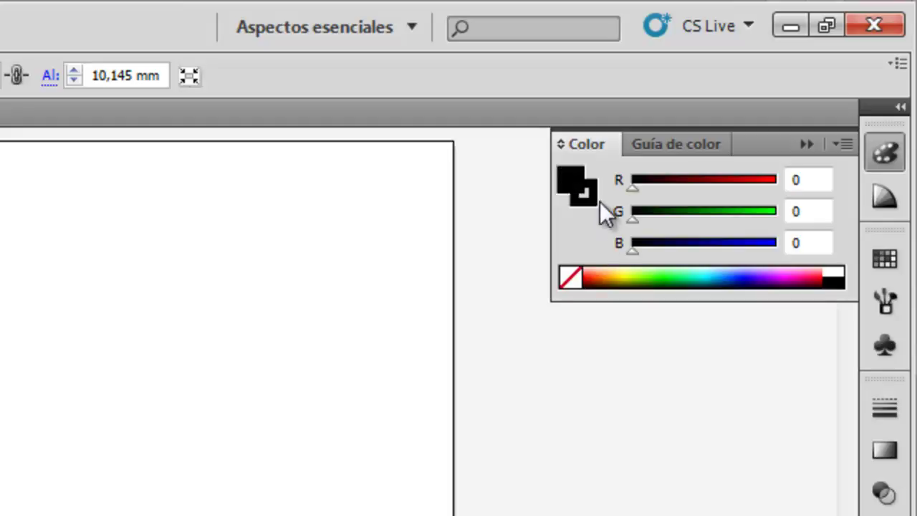
pyautogui.click(569, 279)
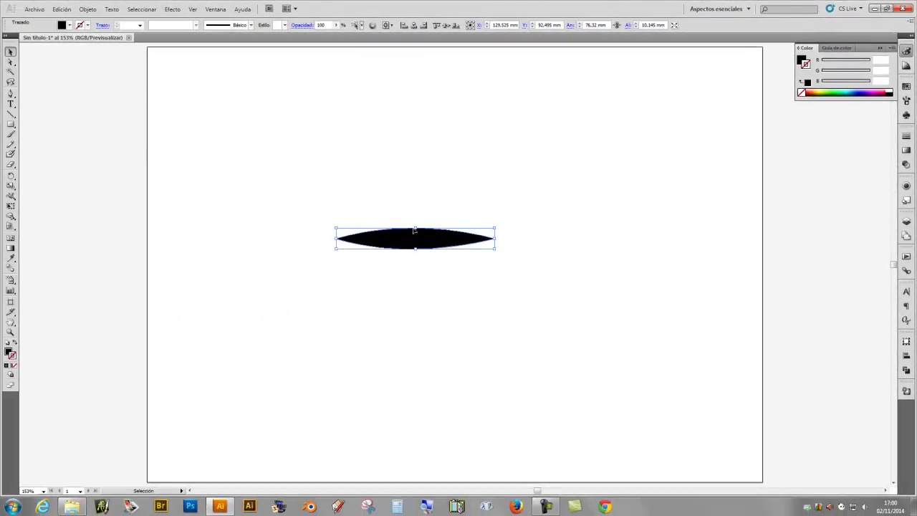
# Flatten the black lens shape to about 2.5 mm high and move it to the artboard's upper-left area.
pyautogui.moveTo(414, 230); pyautogui.dragTo(437, 194)
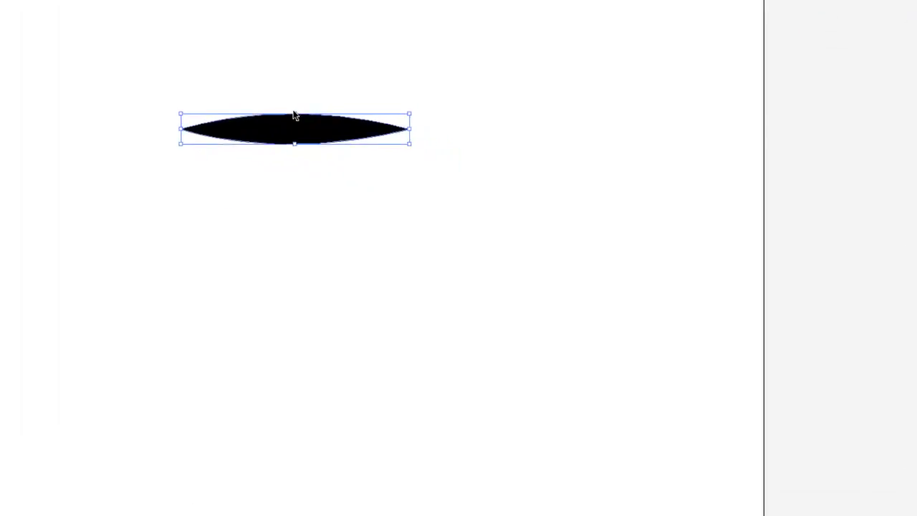
pyautogui.moveTo(295, 115); pyautogui.dragTo(79, 70)
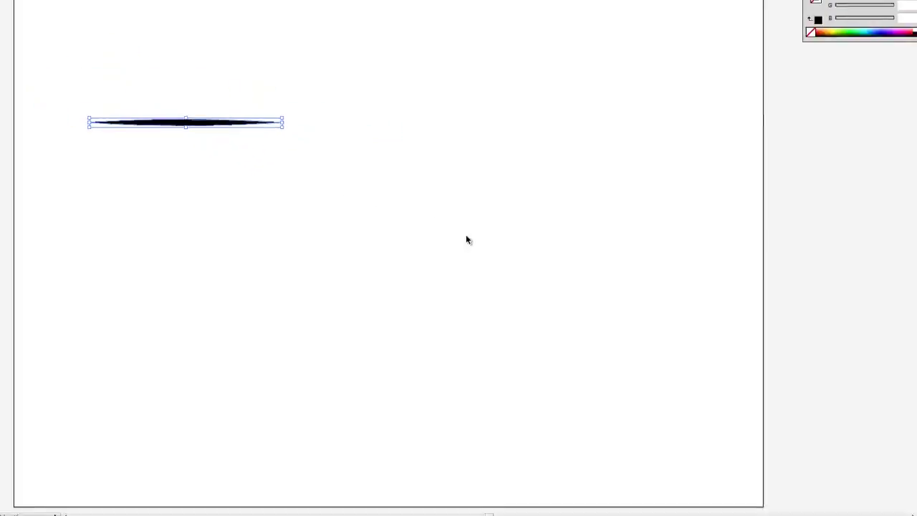
# Start a new art brush (Pincel de arte) from the flattened black shape.
pyautogui.click(906, 102)
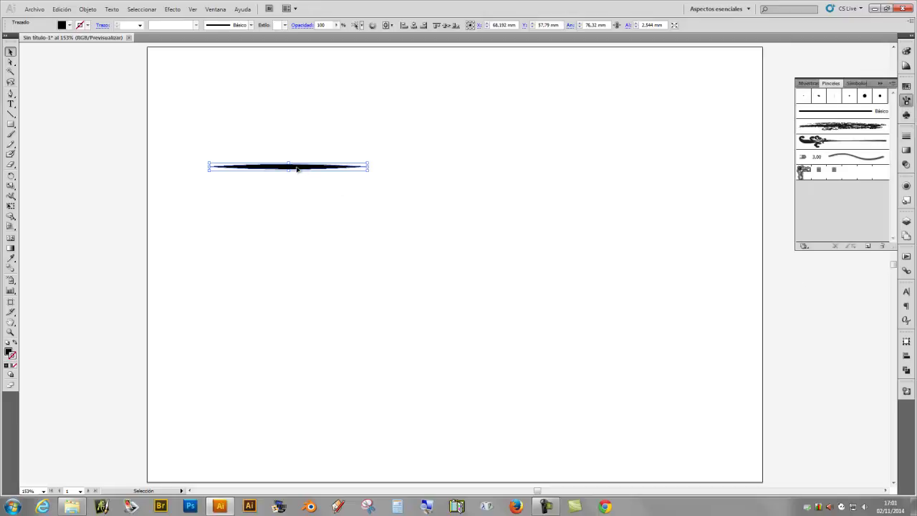
pyautogui.moveTo(296, 169)
pyautogui.mouseDown()
pyautogui.moveTo(712, 233)
pyautogui.moveTo(843, 211)
pyautogui.mouseUp()
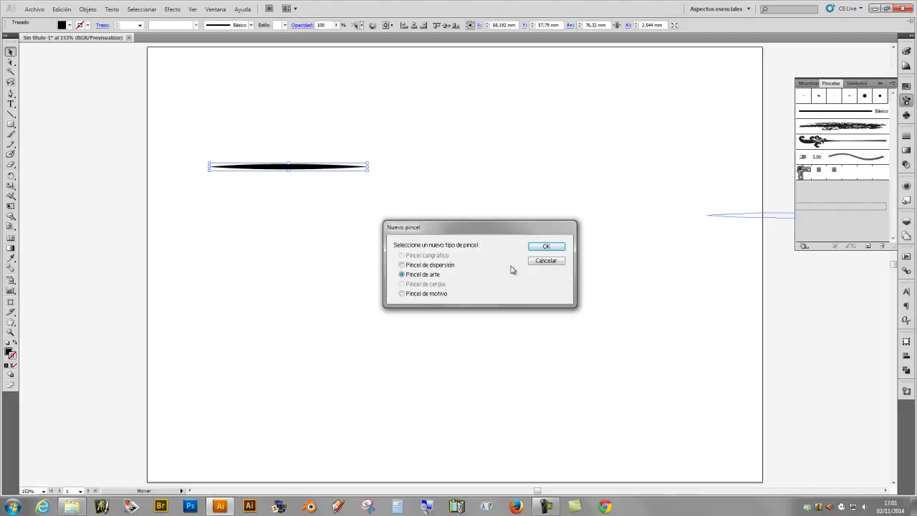
pyautogui.click(544, 246)
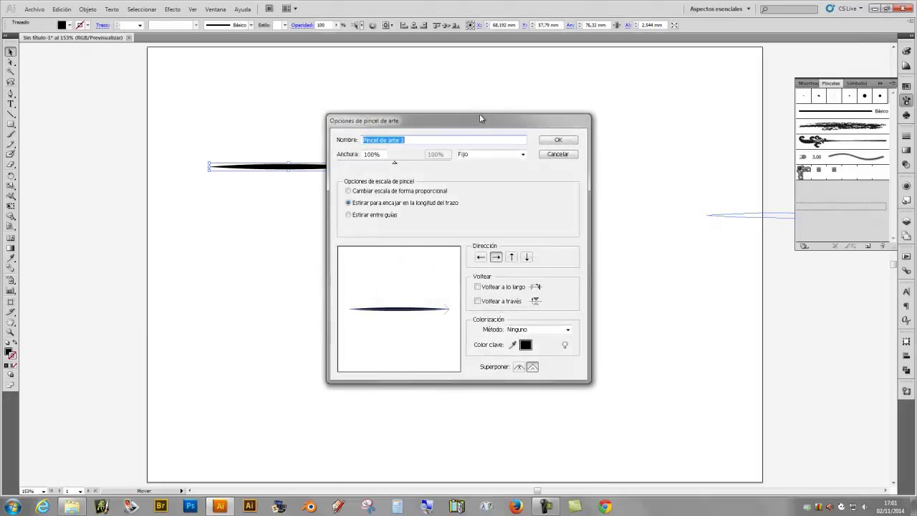
pyautogui.moveTo(479, 117); pyautogui.dragTo(564, 104)
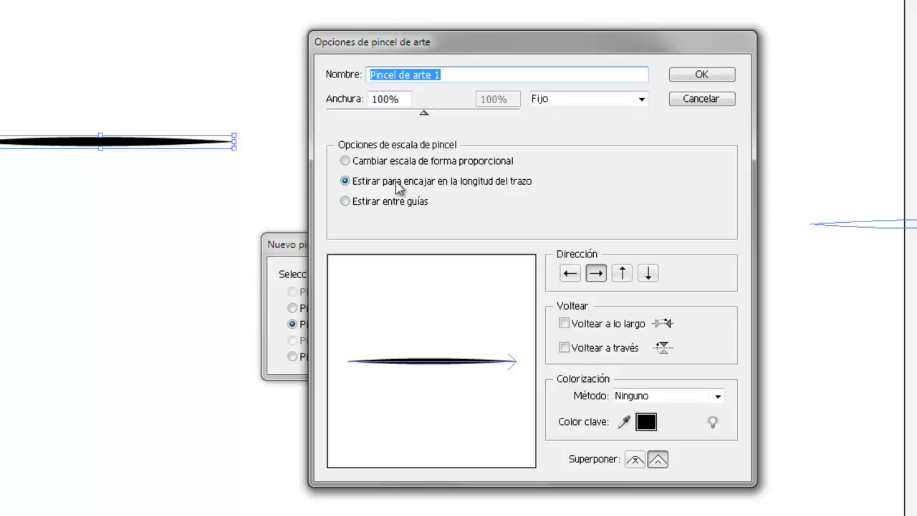
# Try the leftward, upward and downward directions for the art brush, and return it to the rightward direction.
pyautogui.click(569, 275)
pyautogui.click(595, 276)
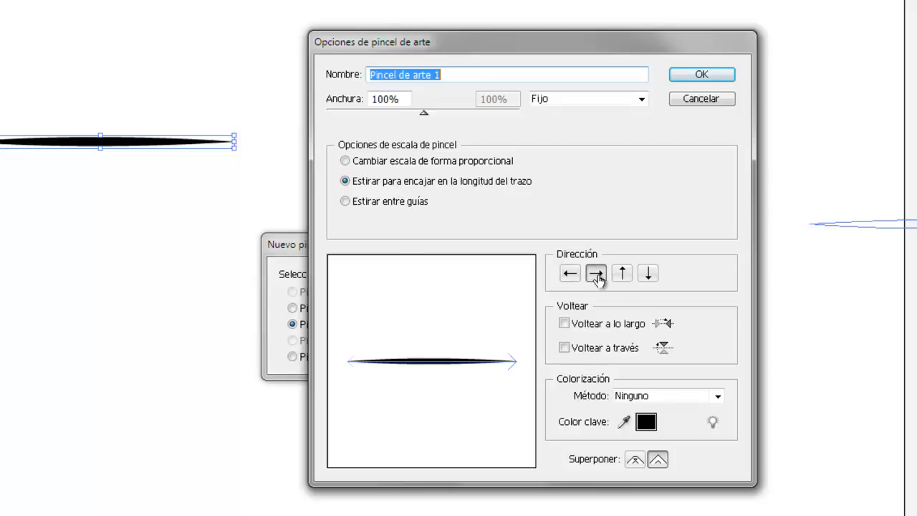
pyautogui.click(571, 279)
pyautogui.click(619, 276)
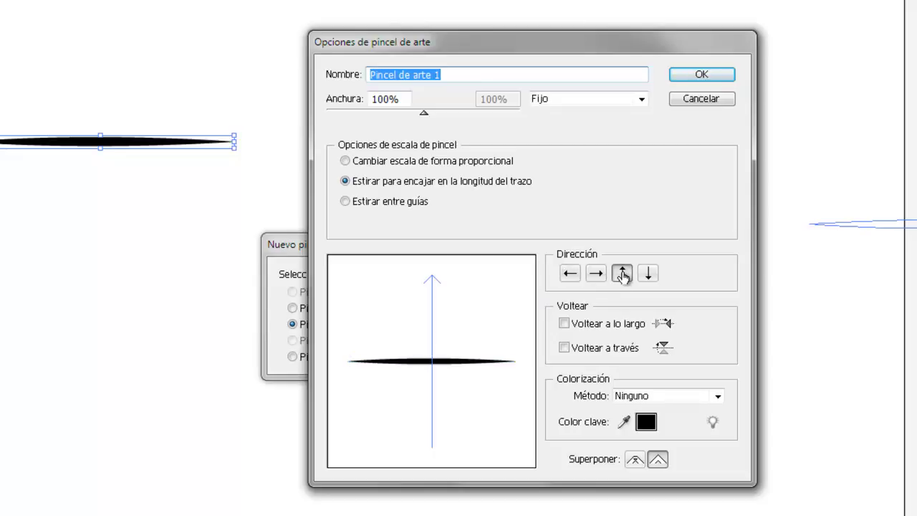
pyautogui.click(648, 277)
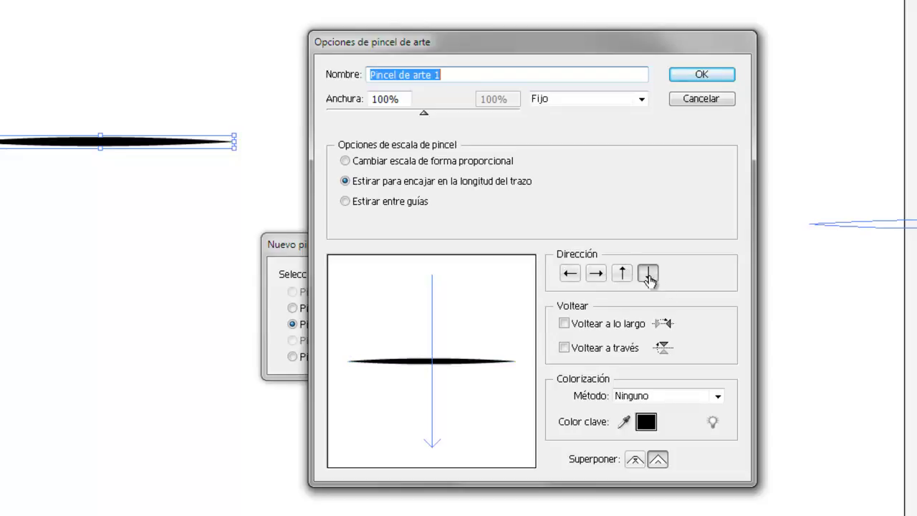
pyautogui.click(567, 275)
pyautogui.click(594, 275)
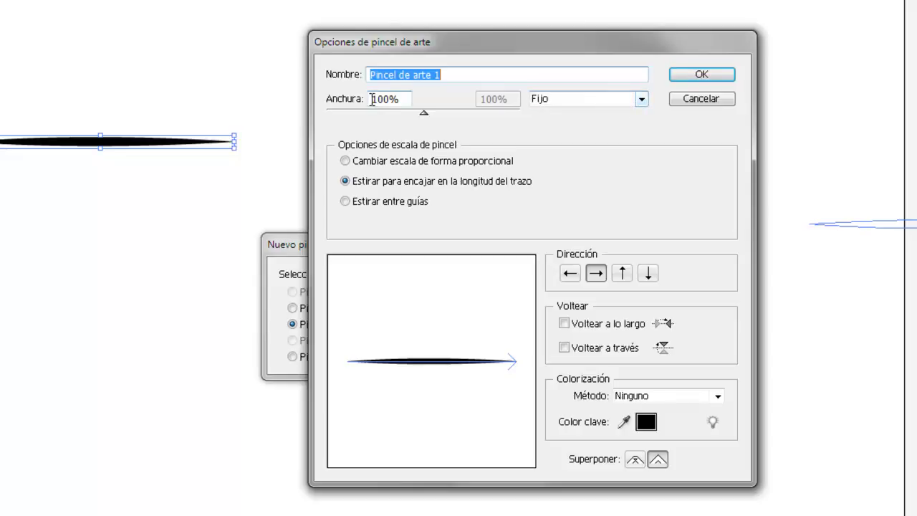
# Make the art brush's width vary by pressure (Presión) from 29% to 580%, and create the brush.
pyautogui.click(642, 101)
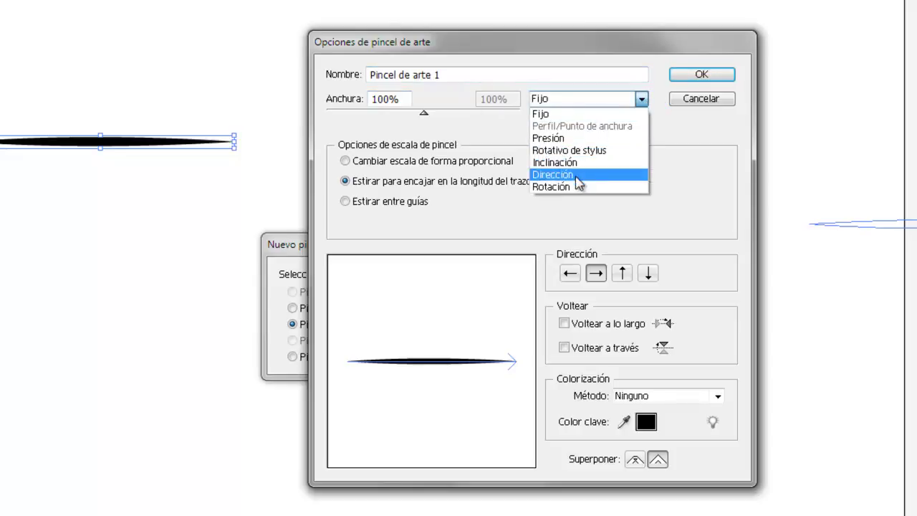
pyautogui.click(577, 139)
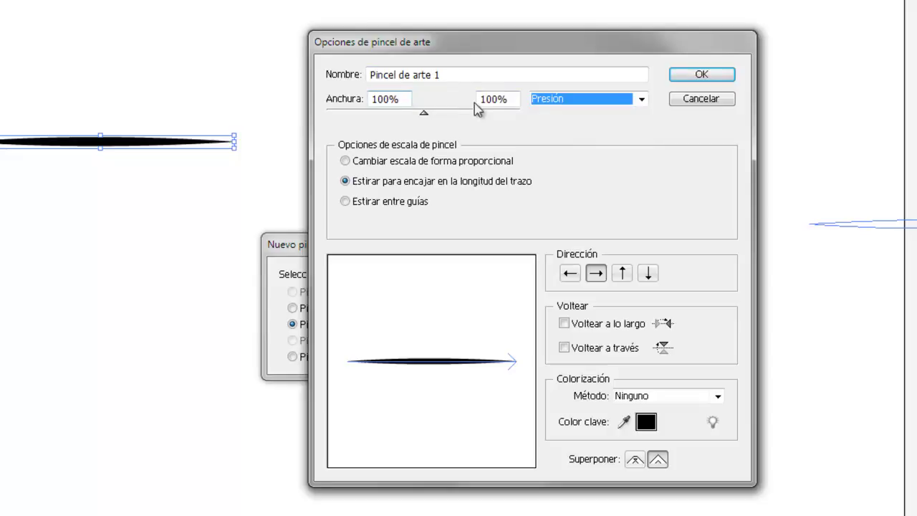
pyautogui.moveTo(425, 115); pyautogui.dragTo(356, 119)
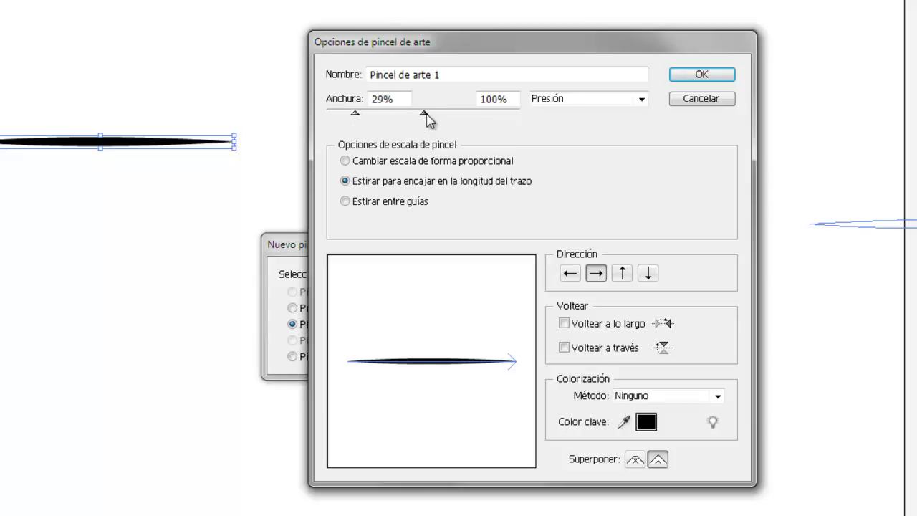
pyautogui.moveTo(426, 117); pyautogui.dragTo(490, 116)
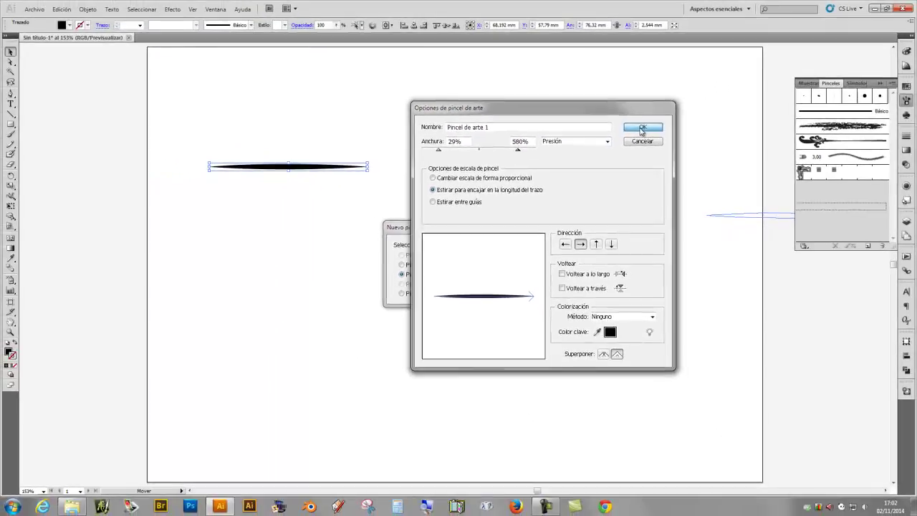
pyautogui.click(642, 129)
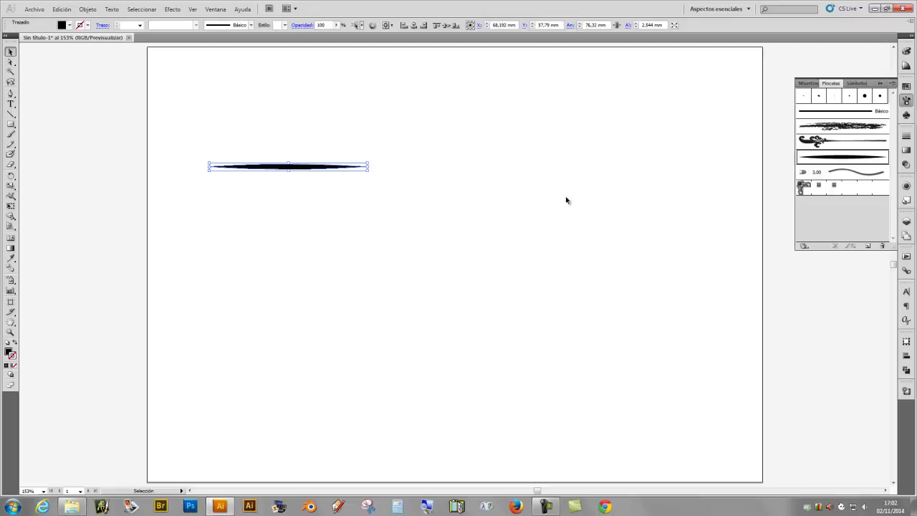
# Delete the original black lens shape from the artboard.
pyautogui.click(363, 201)
pyautogui.moveTo(308, 167); pyautogui.dragTo(369, 122)
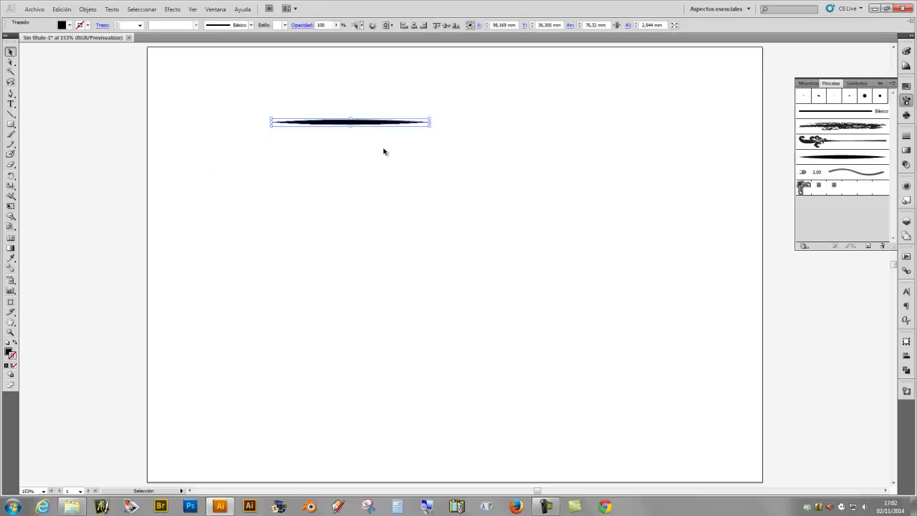
pyautogui.press('Delete')
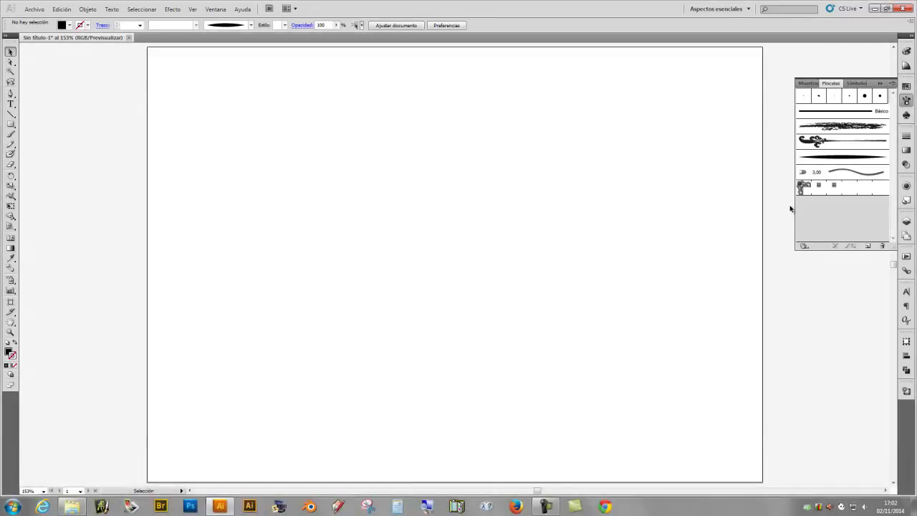
# Paint a large looping stroke and a shorter wavy stroke on the artboard using the Paintbrush with the 15 pt round brush.
pyautogui.click(836, 157)
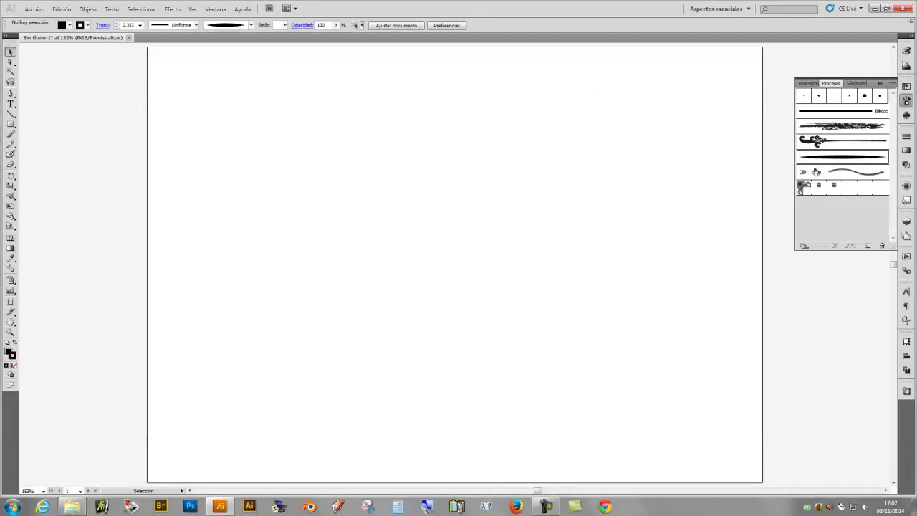
pyautogui.click(11, 135)
pyautogui.click(865, 95)
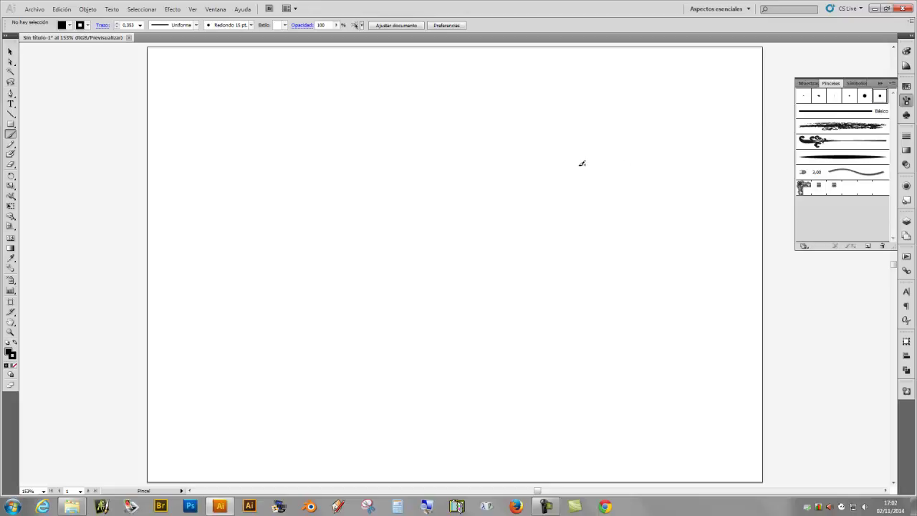
pyautogui.moveTo(602, 119)
pyautogui.mouseDown()
pyautogui.moveTo(503, 175)
pyautogui.moveTo(568, 270)
pyautogui.moveTo(620, 293)
pyautogui.mouseUp()
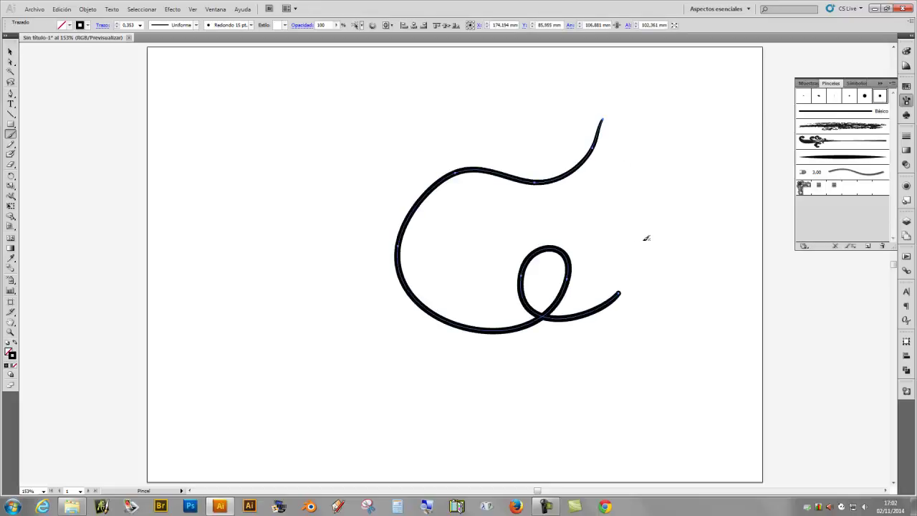
pyautogui.moveTo(644, 192); pyautogui.dragTo(494, 248)
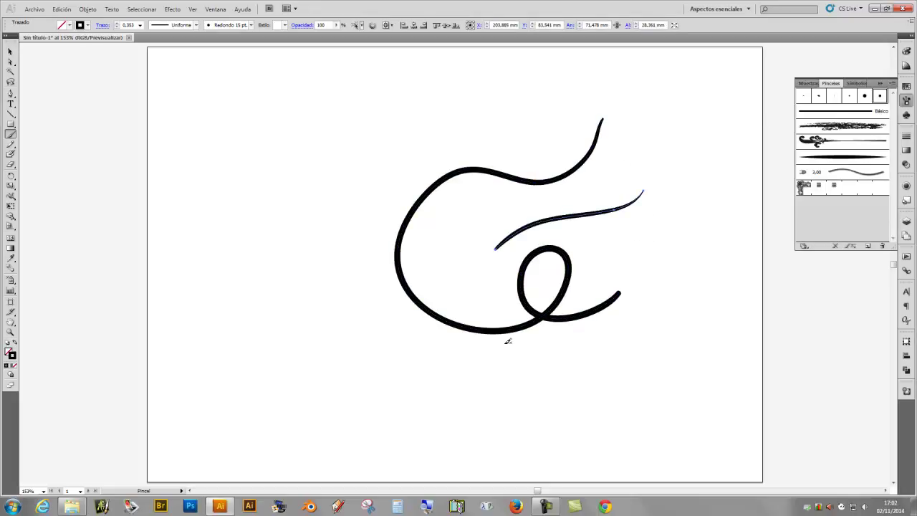
# Delete all strokes from the artboard and choose the custom tapered art brush.
pyautogui.hotkey('ctrl', 'a')
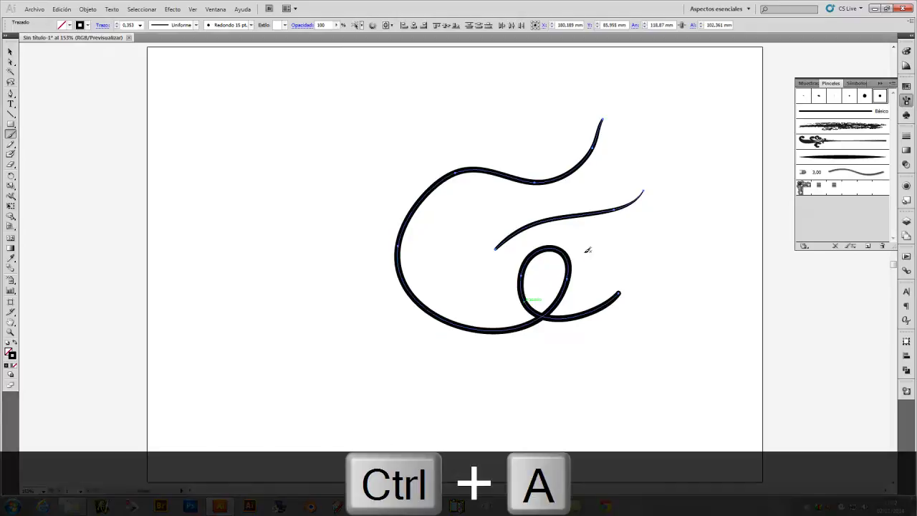
pyautogui.press('Delete')
pyautogui.click(832, 158)
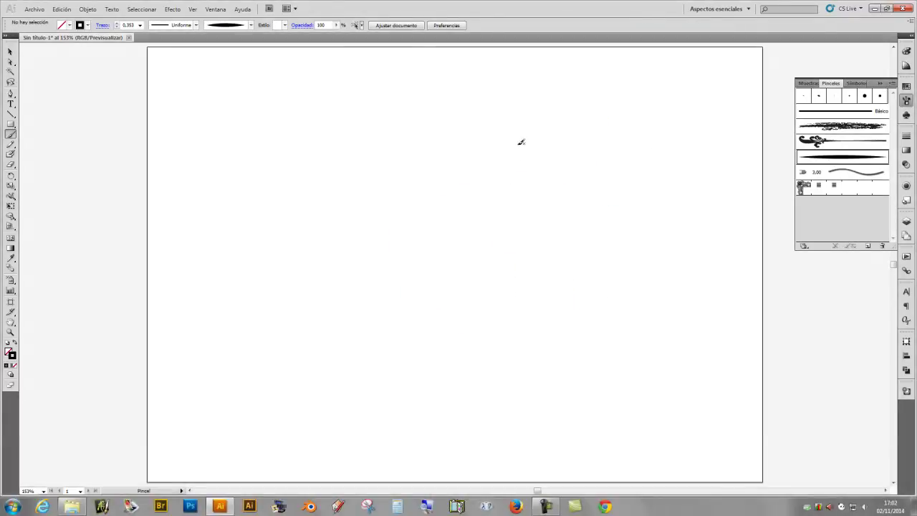
# Paint nine curved, wavy and looping strokes across the artboard with the tapered art brush, and check the brush's options without changing them.
pyautogui.moveTo(567, 113); pyautogui.dragTo(526, 134)
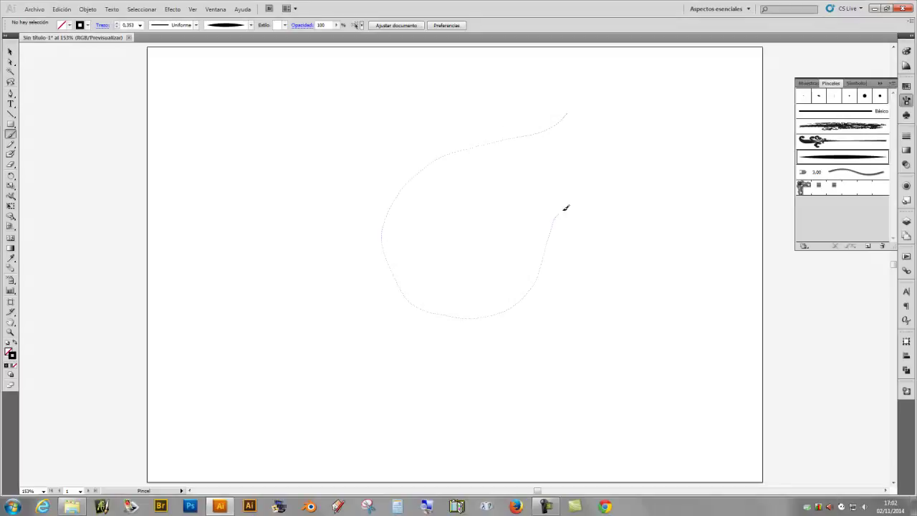
pyautogui.moveTo(566, 208); pyautogui.dragTo(565, 209)
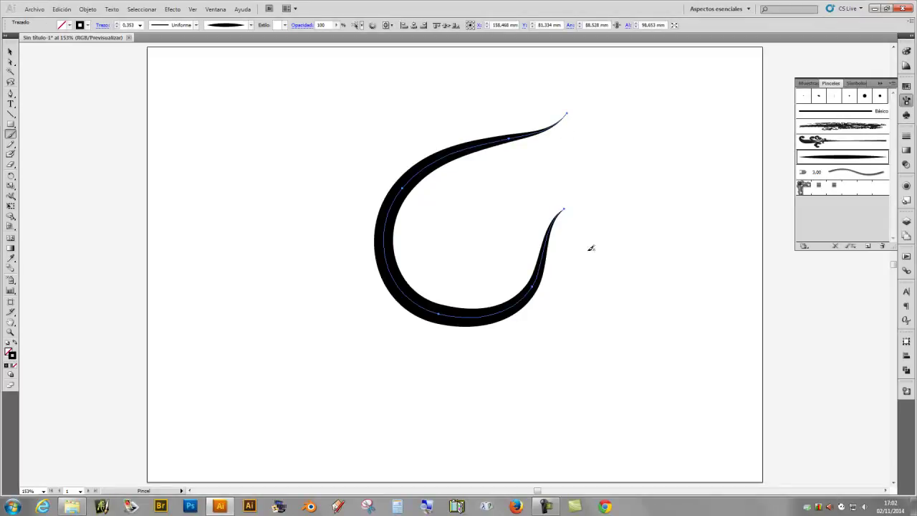
pyautogui.moveTo(563, 277); pyautogui.dragTo(665, 304)
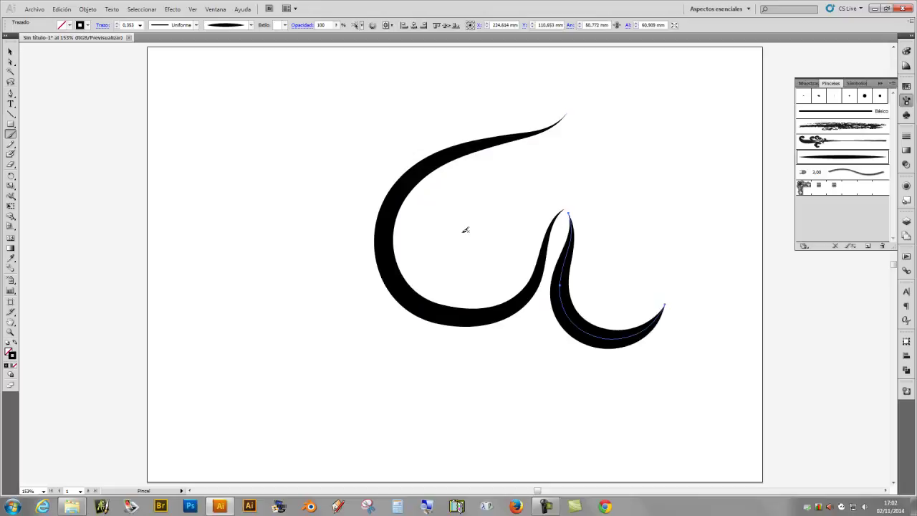
pyautogui.moveTo(281, 281); pyautogui.dragTo(270, 309)
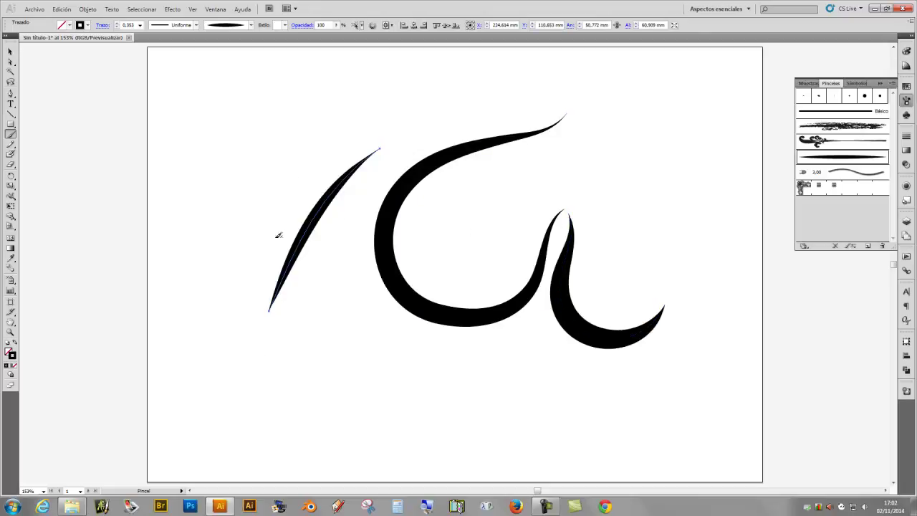
pyautogui.moveTo(371, 112); pyautogui.dragTo(221, 351)
pyautogui.moveTo(261, 404); pyautogui.dragTo(488, 206)
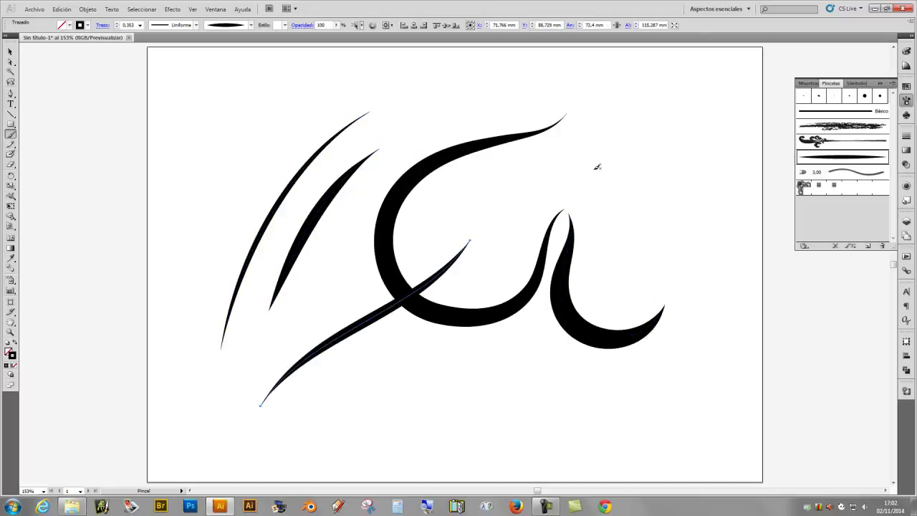
pyautogui.moveTo(600, 164); pyautogui.dragTo(484, 203)
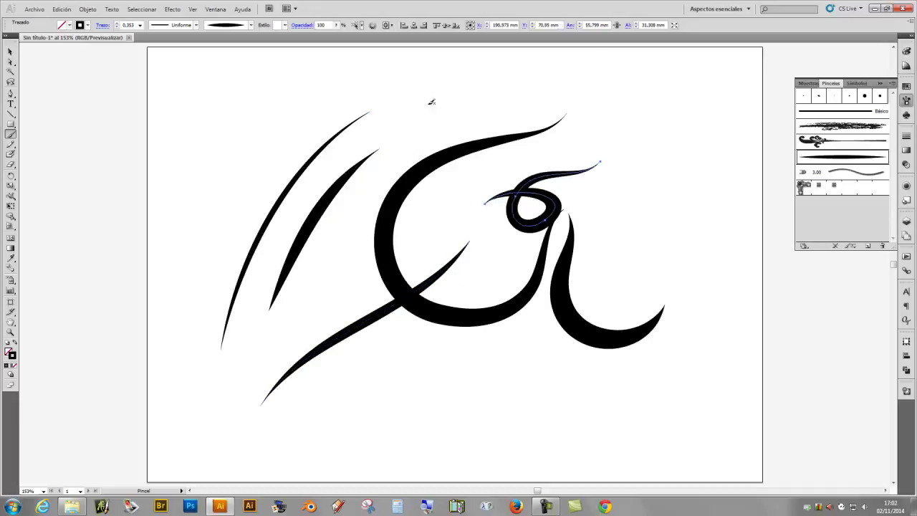
pyautogui.moveTo(421, 108); pyautogui.dragTo(675, 121)
pyautogui.moveTo(624, 225); pyautogui.dragTo(631, 310)
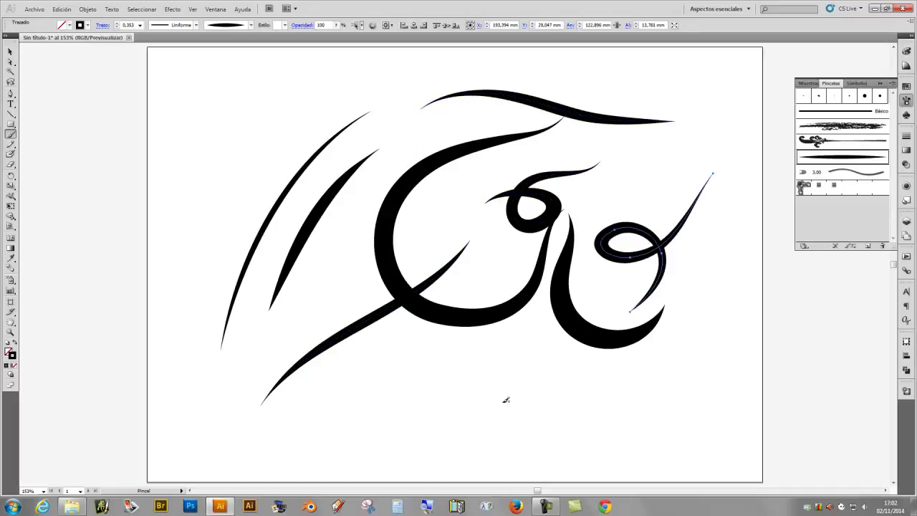
pyautogui.moveTo(370, 426)
pyautogui.mouseDown()
pyautogui.moveTo(498, 357)
pyautogui.moveTo(531, 416)
pyautogui.moveTo(551, 406)
pyautogui.mouseUp()
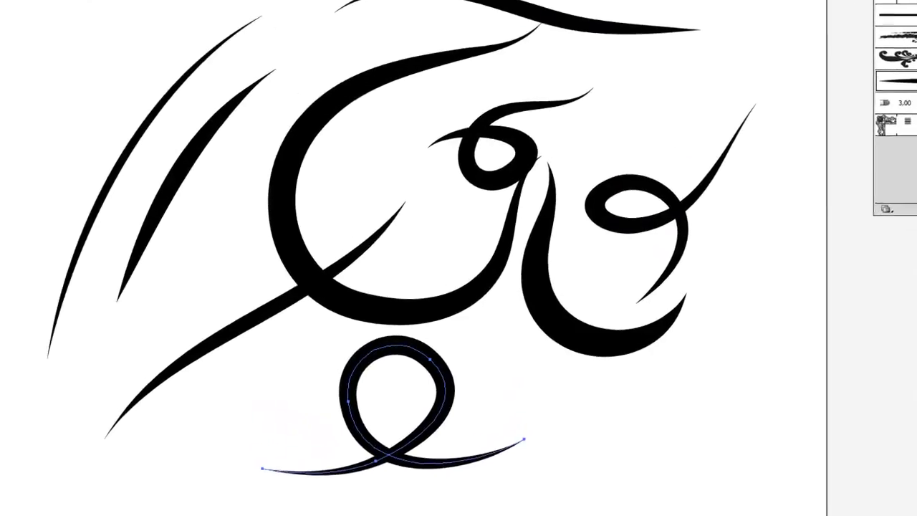
pyautogui.doubleClick(842, 156)
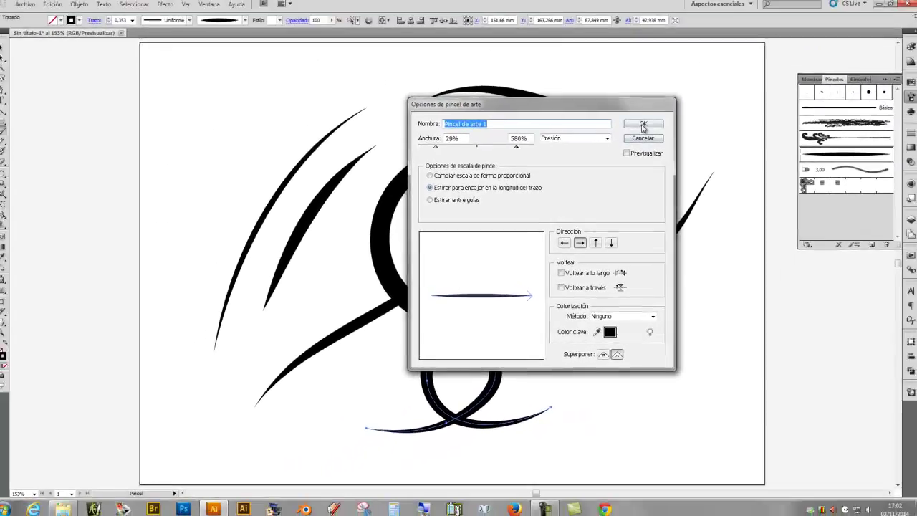
pyautogui.click(654, 34)
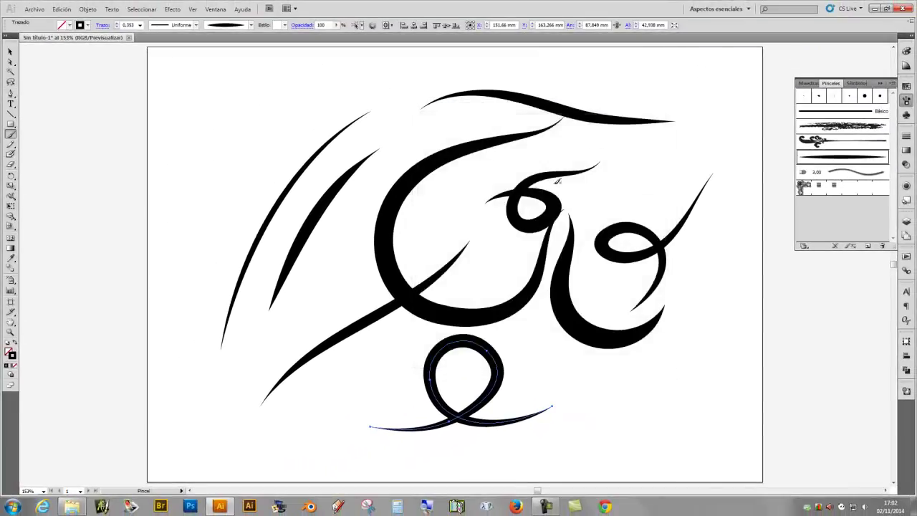
# Select every painted stroke except the uppermost wavy one and set their stroke colour to light orange (R 255, G 204, B 95).
pyautogui.click(11, 51)
pyautogui.moveTo(245, 148)
pyautogui.mouseDown()
pyautogui.moveTo(629, 290)
pyautogui.moveTo(688, 397)
pyautogui.mouseUp()
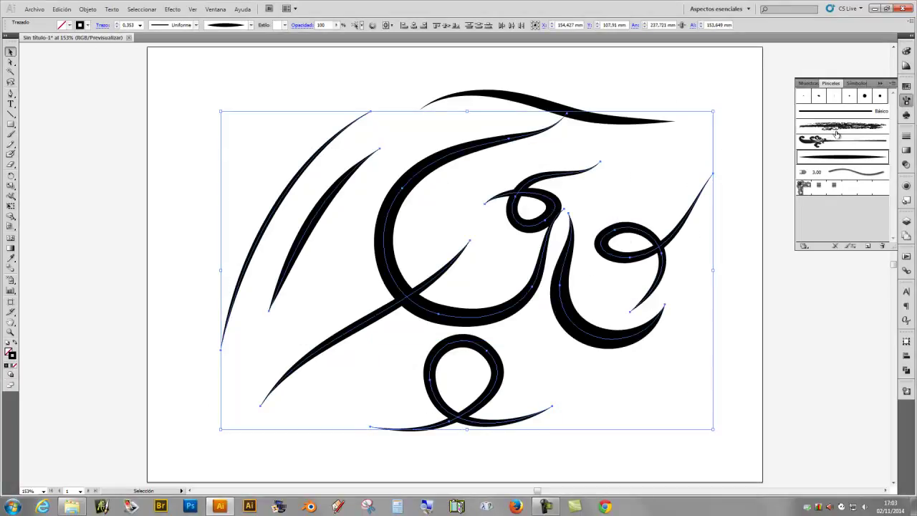
pyautogui.click(906, 52)
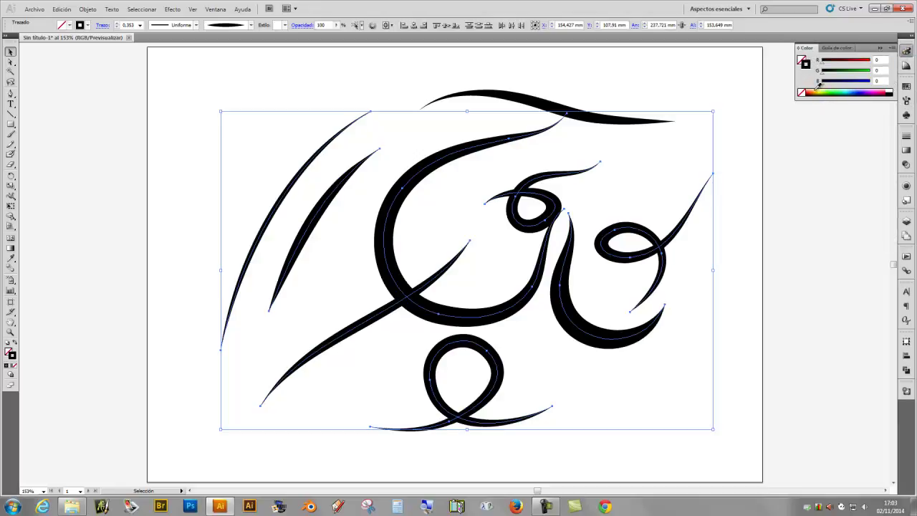
pyautogui.click(817, 91)
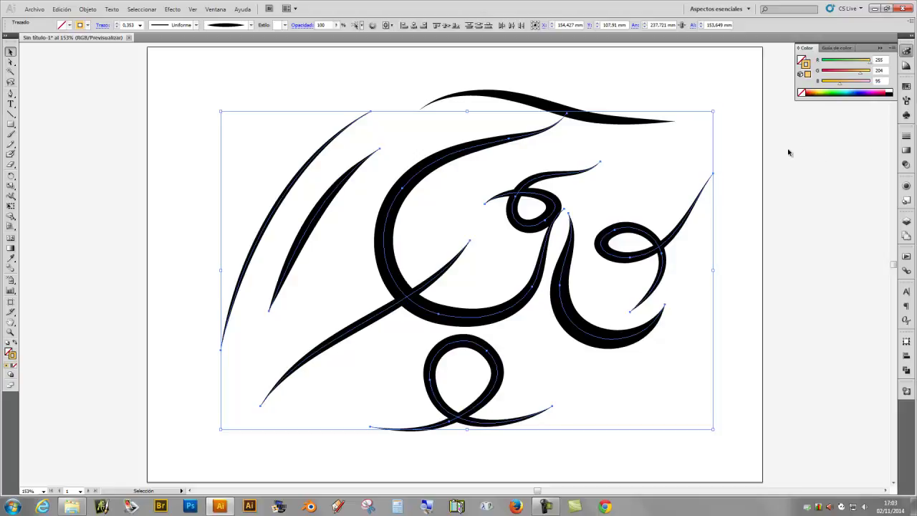
# Set the tapered art brush's colorization method to Matices and apply the change to the existing strokes.
pyautogui.click(906, 102)
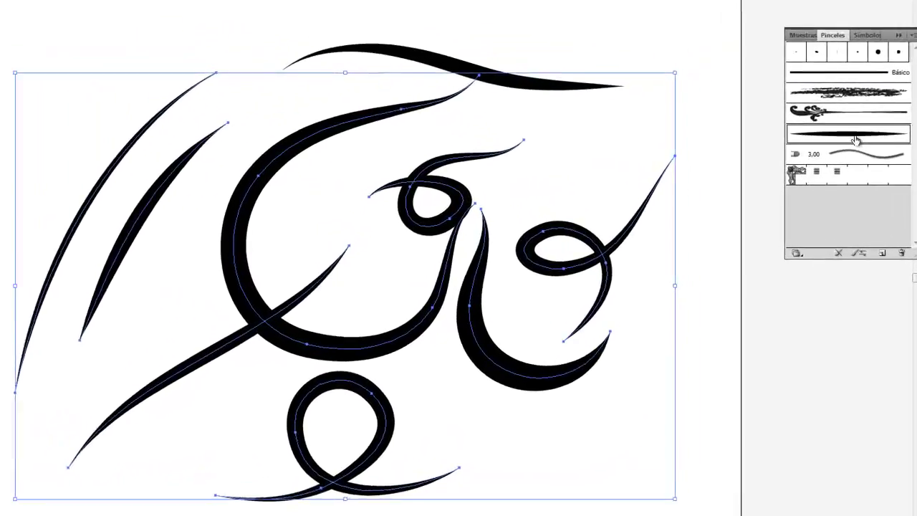
pyautogui.doubleClick(856, 139)
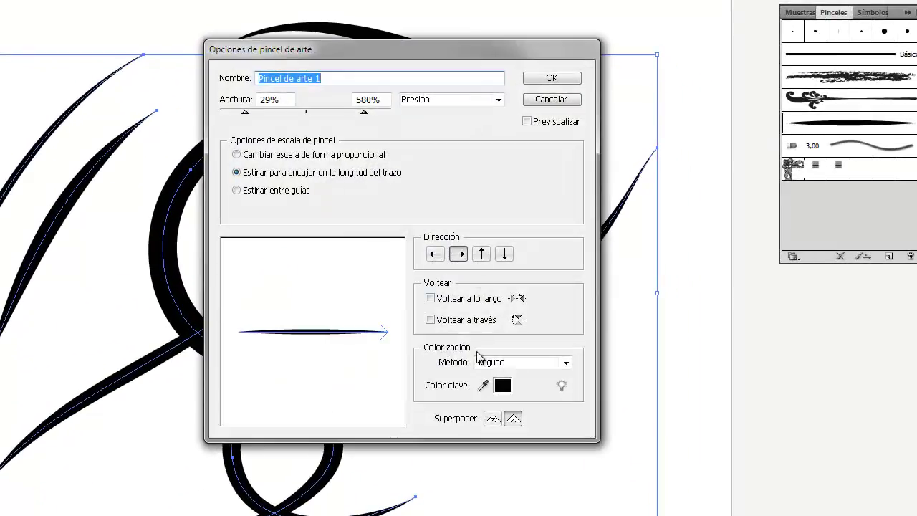
pyautogui.click(566, 363)
pyautogui.click(536, 387)
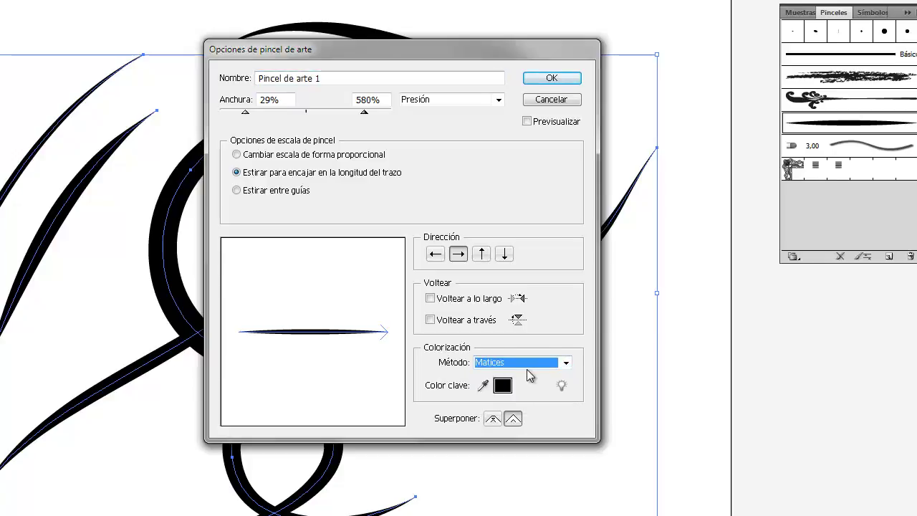
pyautogui.click(551, 79)
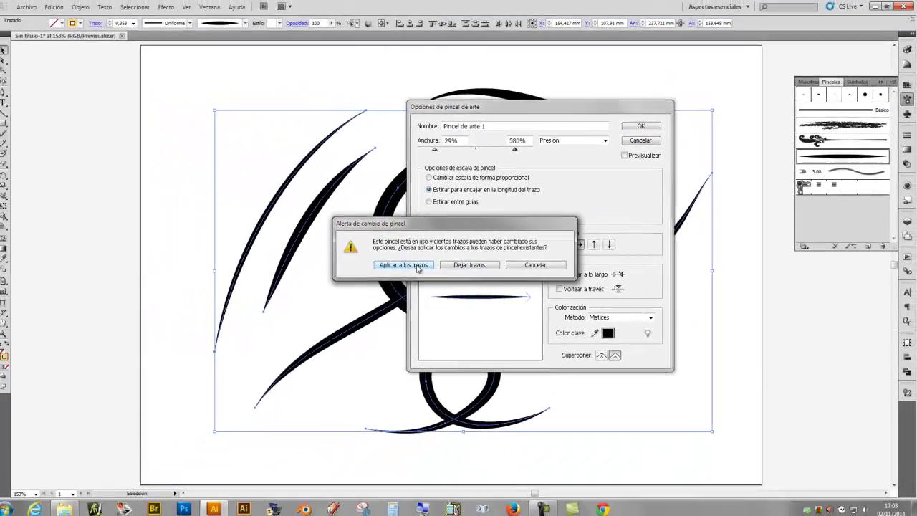
pyautogui.click(230, 285)
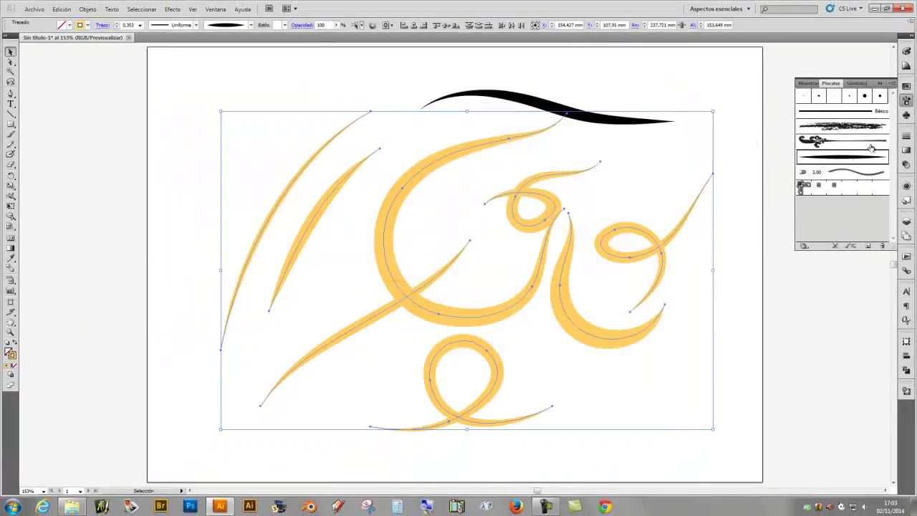
# Recolour the selected strokes with the Cian CMYK swatch and after that with the red C=0 M=90 Y=85 K=0 swatch, and deselect them.
pyautogui.click(906, 86)
pyautogui.click(822, 164)
pyautogui.click(817, 201)
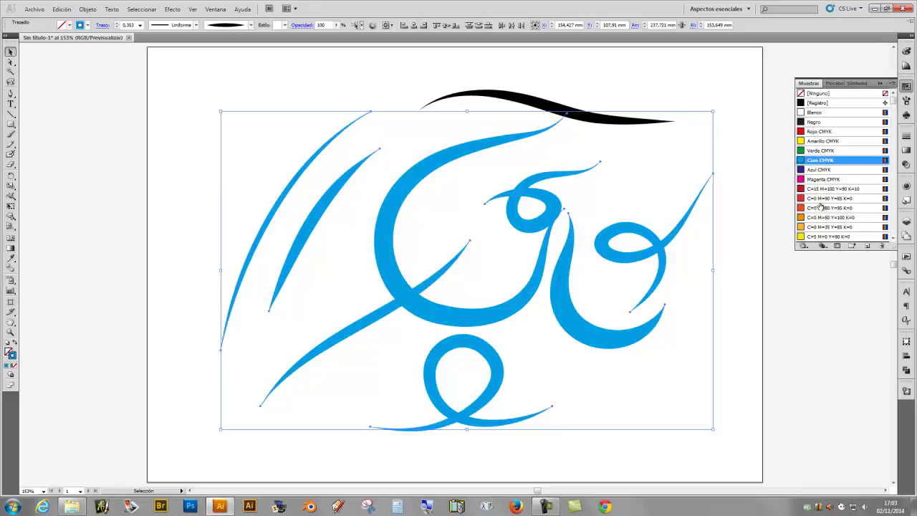
pyautogui.click(56, 112)
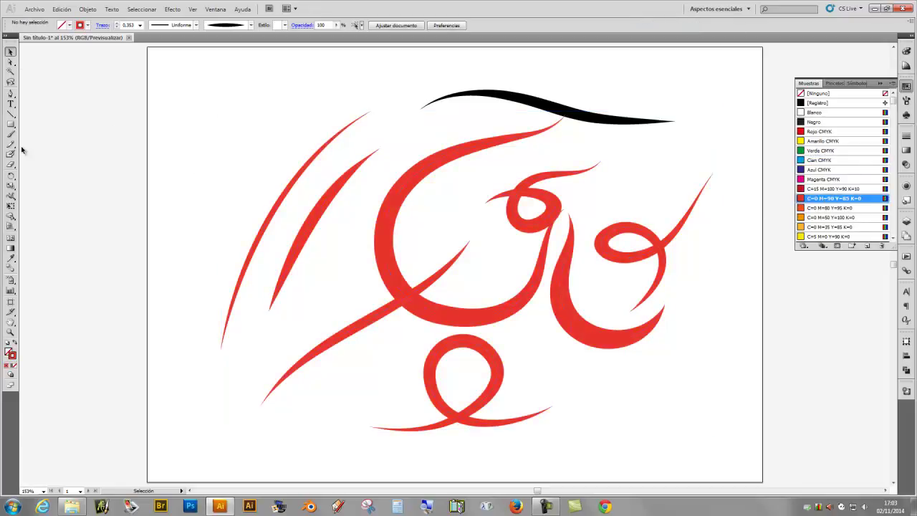
# Paint a red wavy stroke across the two arcs and the large C-shaped stroke using the Paintbrush.
pyautogui.press('b')
pyautogui.moveTo(228, 163); pyautogui.dragTo(465, 208)
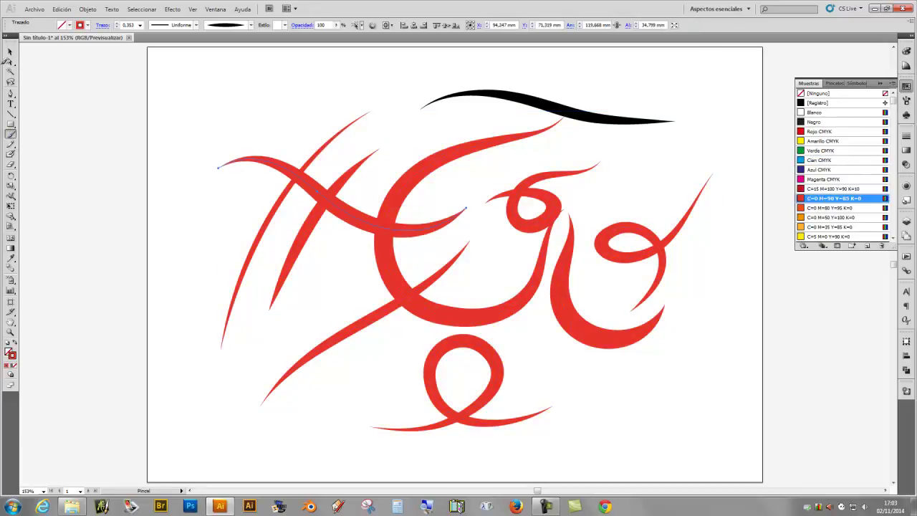
pyautogui.press('v')
# Show the brush list again and delete all artwork from the artboard.
pyautogui.click(906, 100)
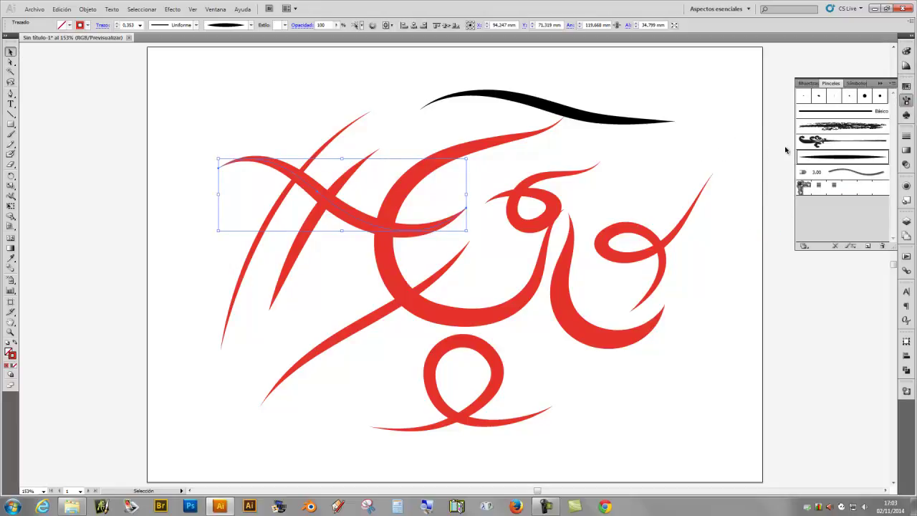
pyautogui.hotkey('ctrl', 'a')
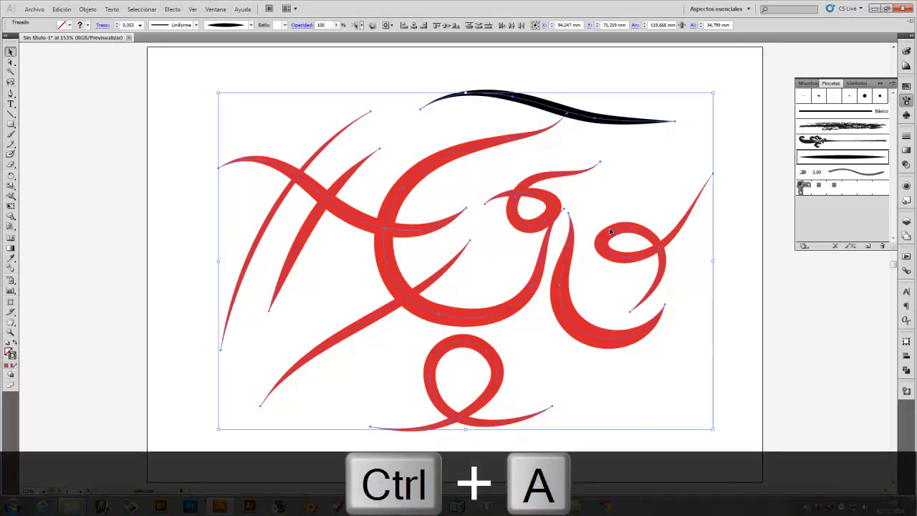
pyautogui.press('Delete')
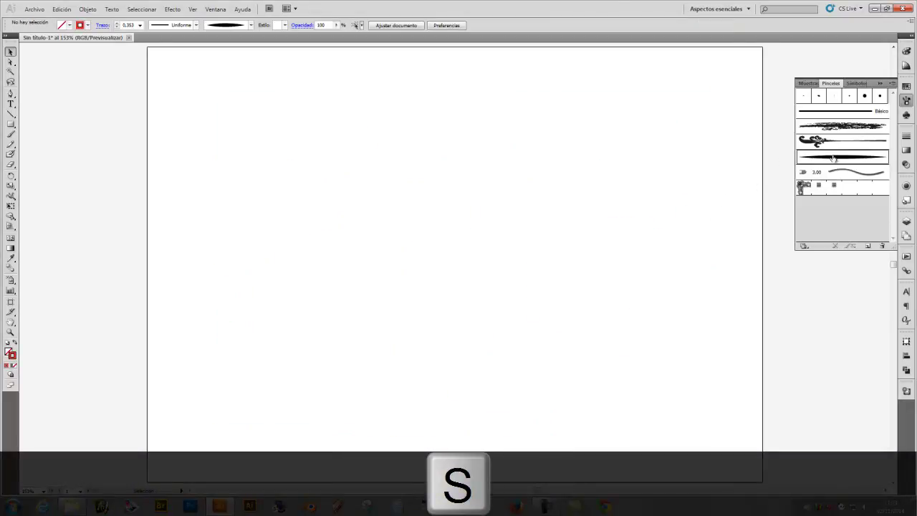
# Place a copy of the tapered brush's source artwork on the empty artboard and select it.
pyautogui.moveTo(565, 141); pyautogui.dragTo(721, 142)
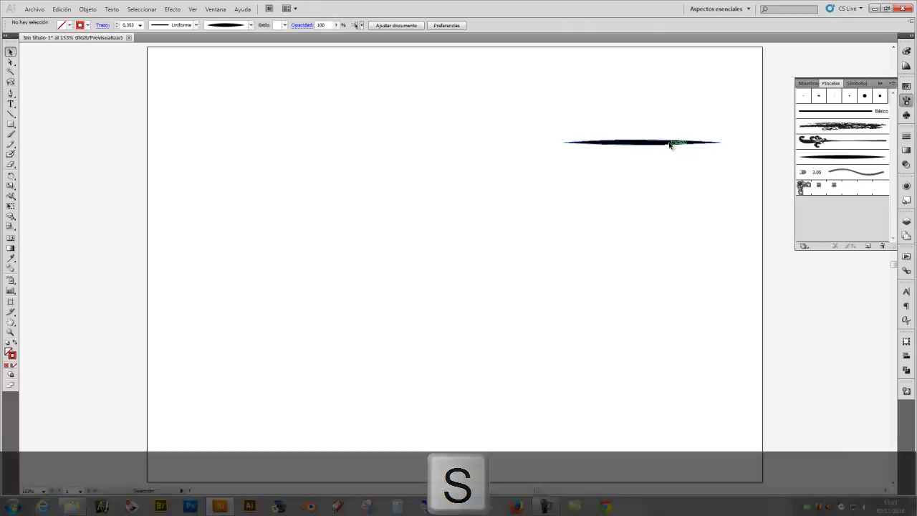
pyautogui.click(669, 143)
pyautogui.click(664, 181)
pyautogui.click(659, 142)
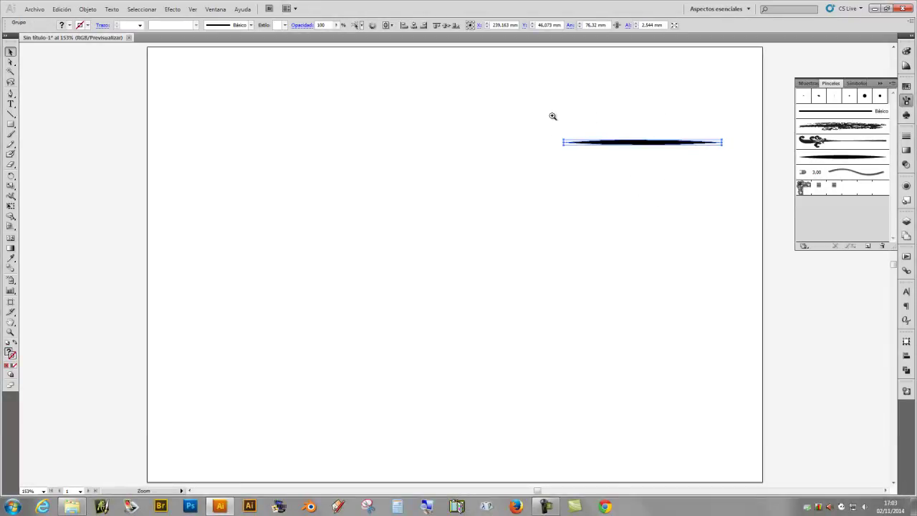
pyautogui.moveTo(549, 114)
pyautogui.mouseDown()
pyautogui.moveTo(728, 156)
pyautogui.moveTo(737, 172)
pyautogui.mouseUp()
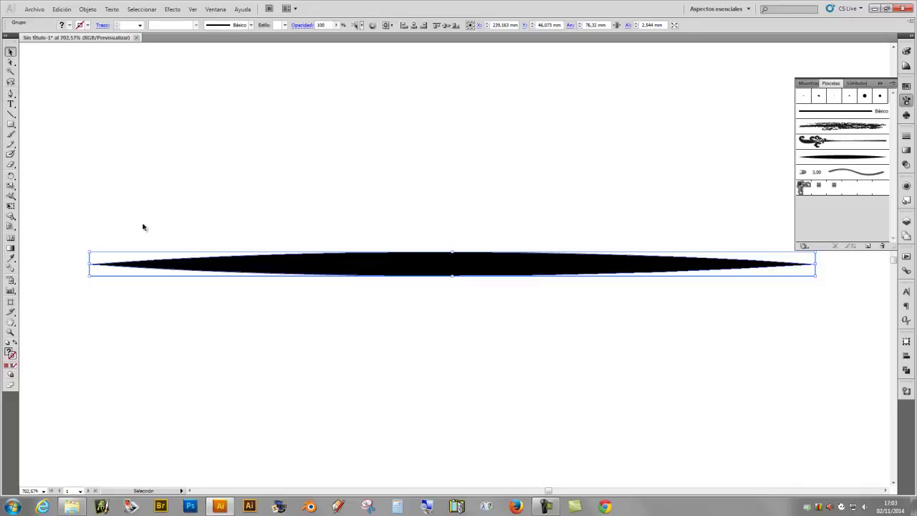
# Ungroup the placed brush artwork and deselect it.
pyautogui.click(87, 9)
pyautogui.click(111, 53)
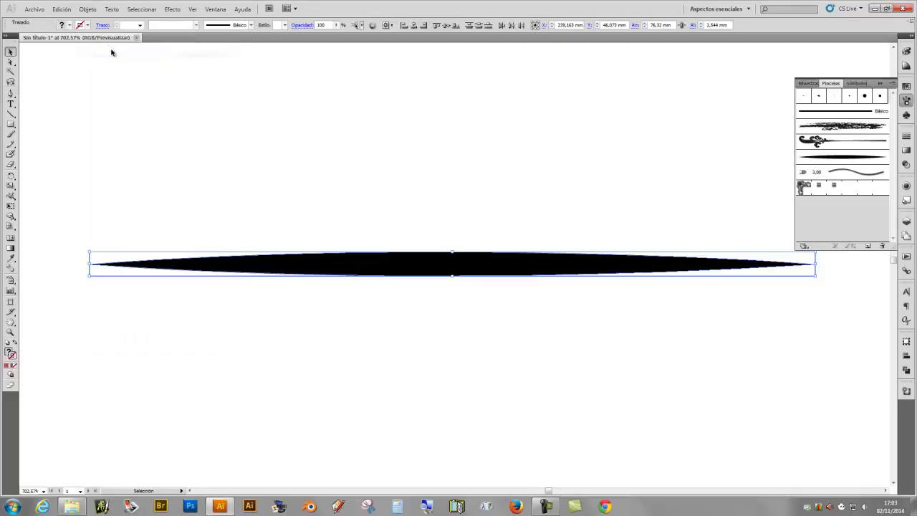
pyautogui.click(87, 9)
pyautogui.click(323, 249)
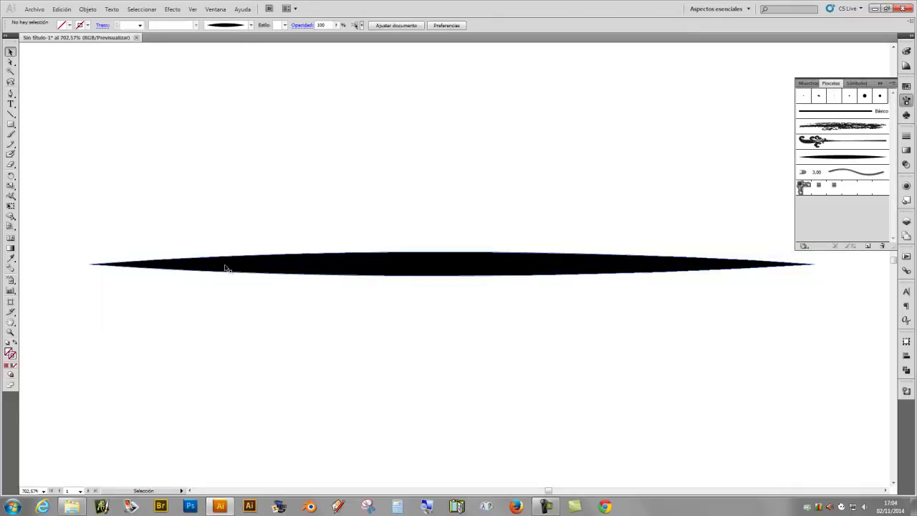
# Move the black lens shape away from its invisible bounding rectangle, up towards the top of the view.
pyautogui.moveTo(225, 264); pyautogui.dragTo(229, 217)
pyautogui.moveTo(180, 246)
pyautogui.mouseDown()
pyautogui.moveTo(222, 265)
pyautogui.moveTo(194, 260)
pyautogui.moveTo(222, 282)
pyautogui.mouseUp()
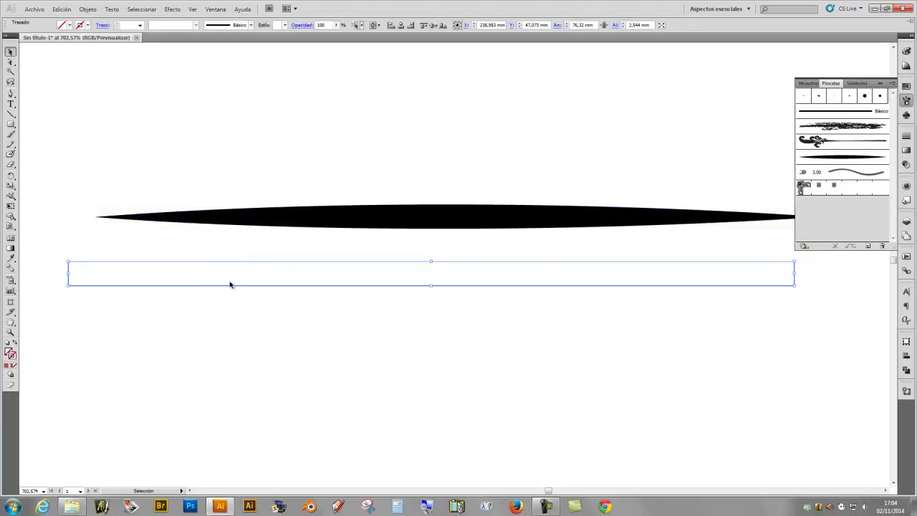
pyautogui.click(409, 305)
pyautogui.moveTo(424, 230); pyautogui.dragTo(385, 205)
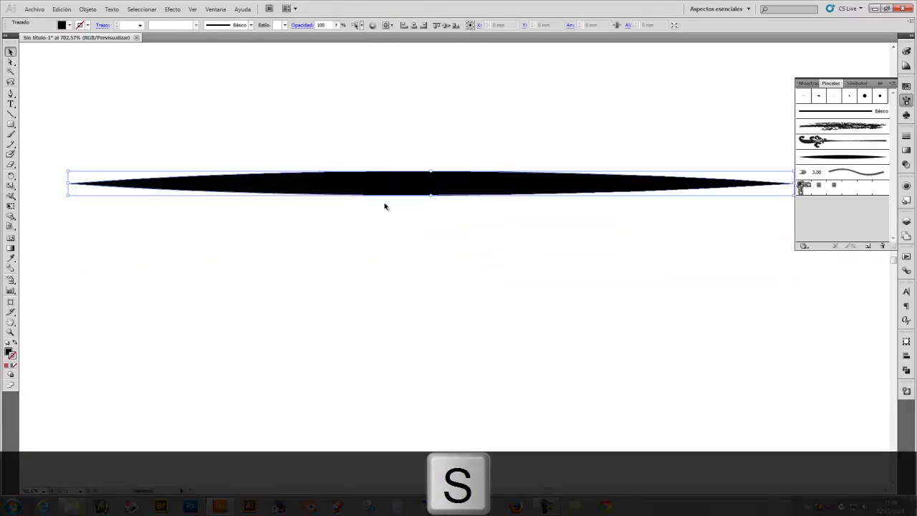
pyautogui.moveTo(392, 253)
pyautogui.mouseDown()
pyautogui.moveTo(373, 136)
pyautogui.moveTo(422, 212)
pyautogui.mouseUp()
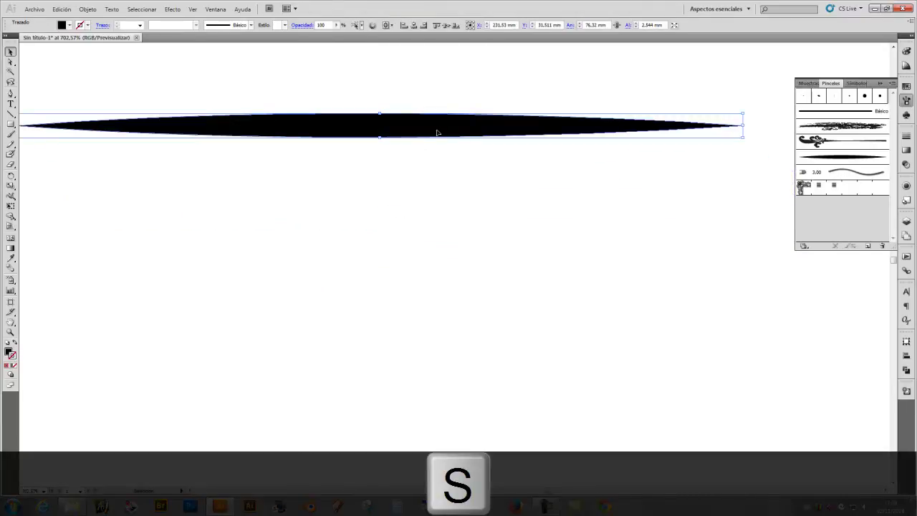
# Place a copy of the rough charcoal brush's source artwork on the artboard below the black lens shape.
pyautogui.click(833, 128)
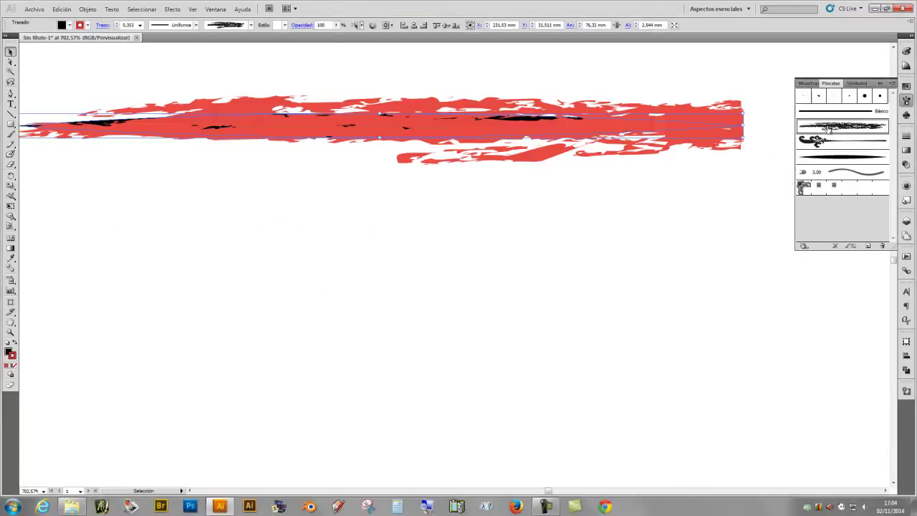
pyautogui.hotkey('ctrl', 'z')
pyautogui.click(623, 222)
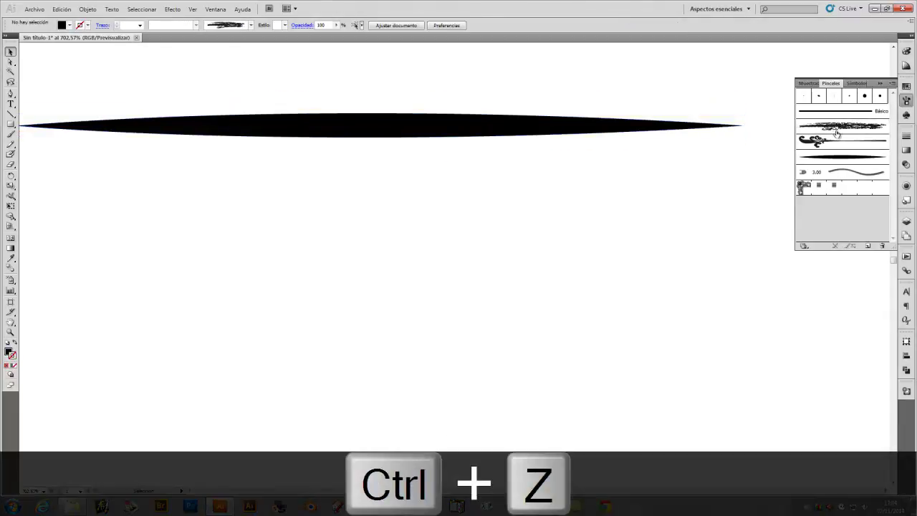
pyautogui.moveTo(836, 134); pyautogui.dragTo(543, 233)
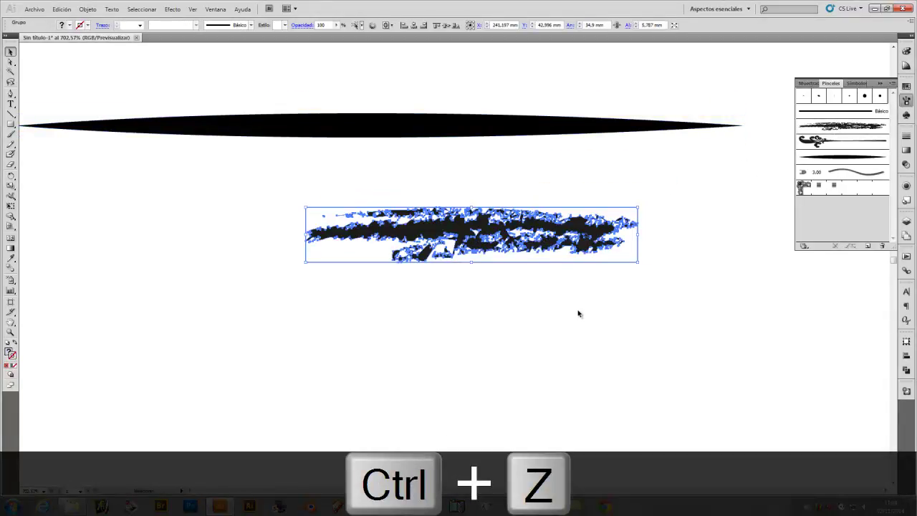